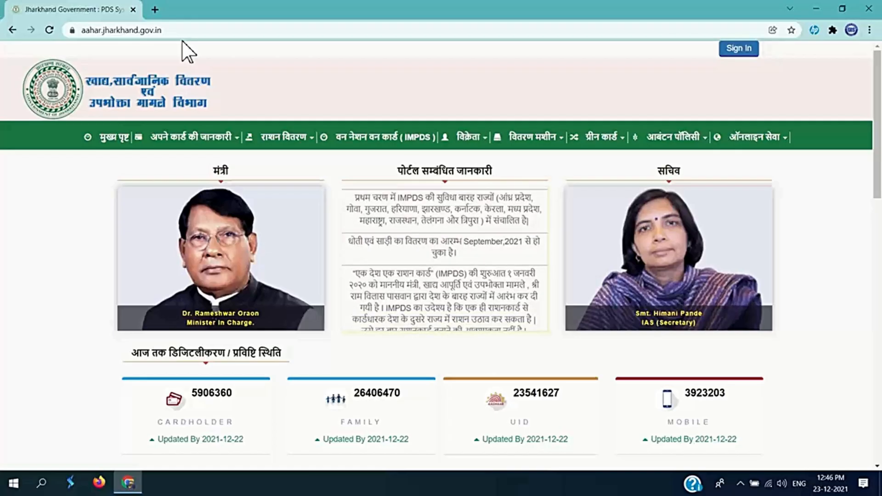
- Open the ऑनलाइन आवेदन online application service and start a new registration to apply for a ration card
click(735, 137)
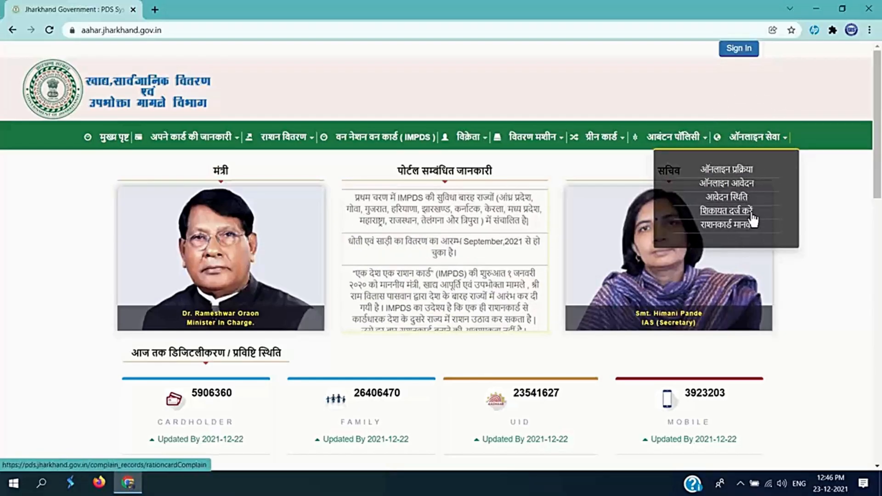
click(741, 190)
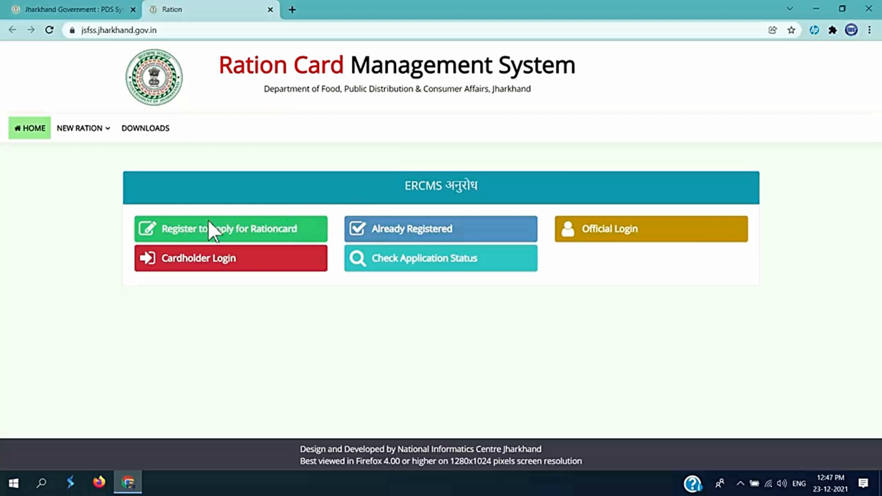
click(251, 246)
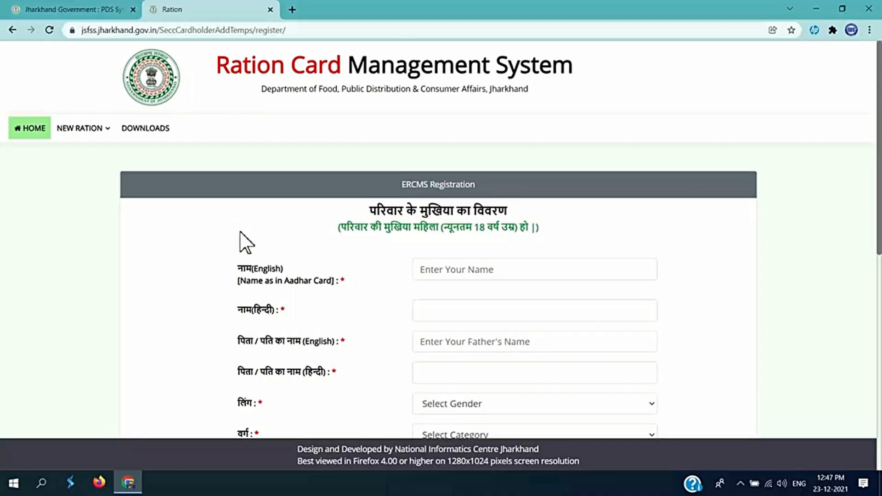
- Enter the head of family's name in the English and Hindi name fields of the registration form
scroll(464, 271, down, 1)
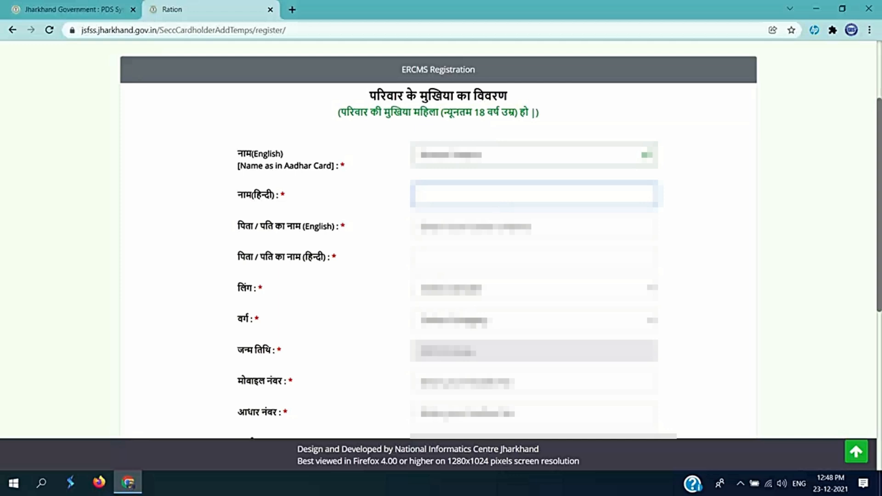
text(kumar)
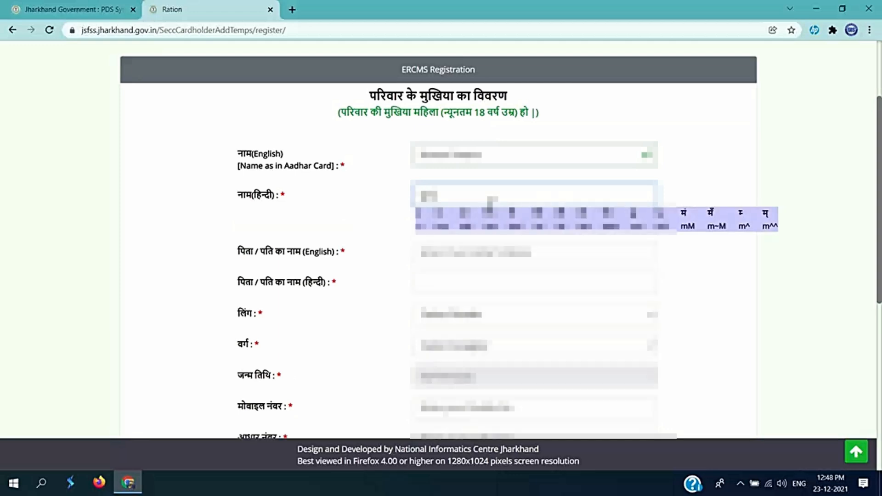
key(BackSpace)
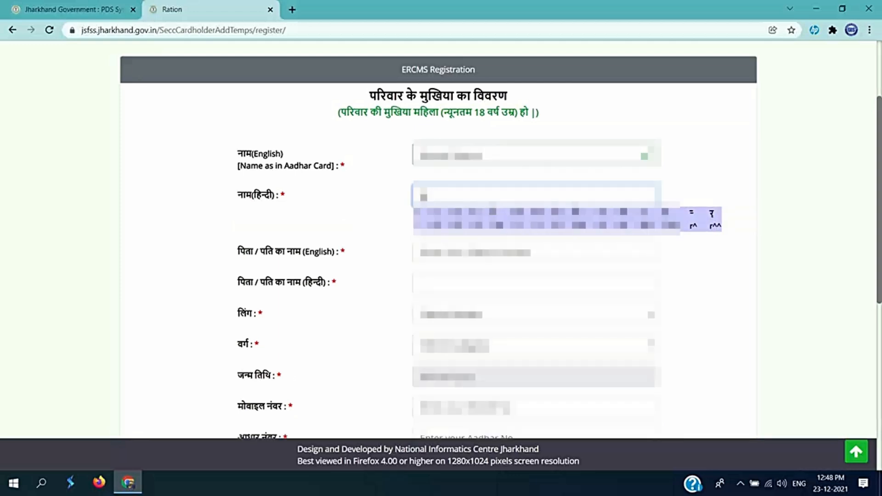
text(mari v)
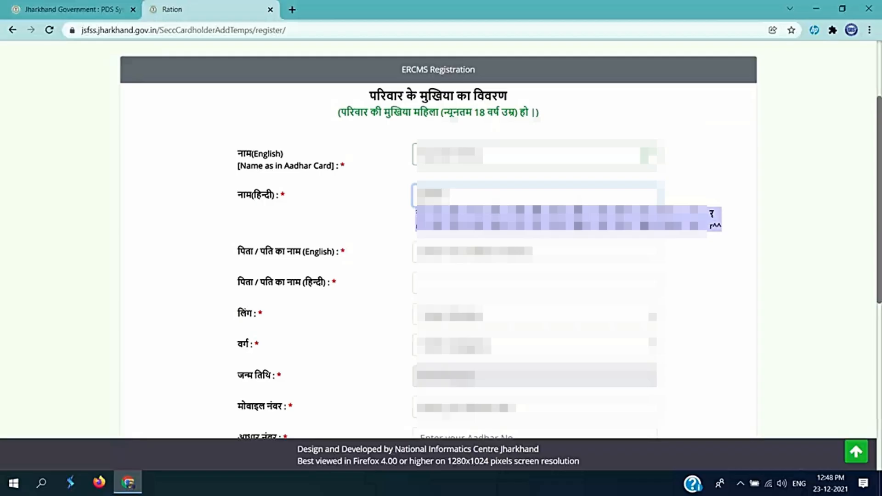
text(n)
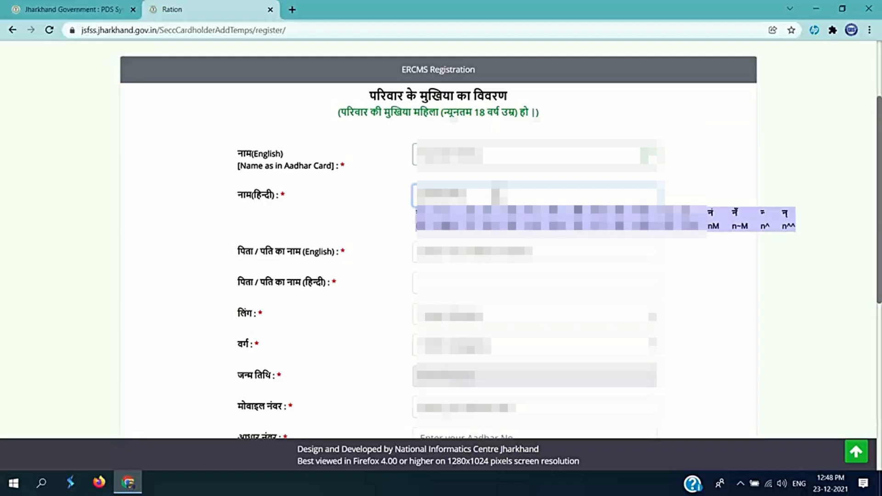
key(BackSpace)
- Enter the father's or husband's name in both English and Hindi
key(Tab)
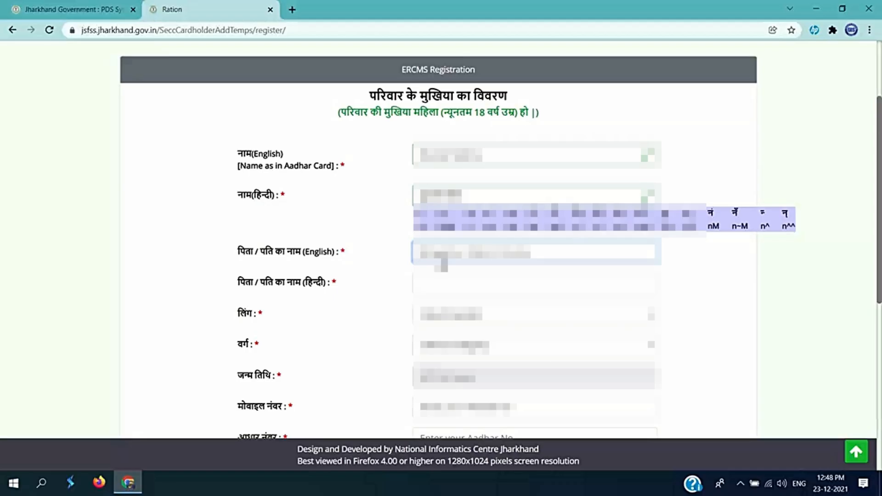
key(Tab)
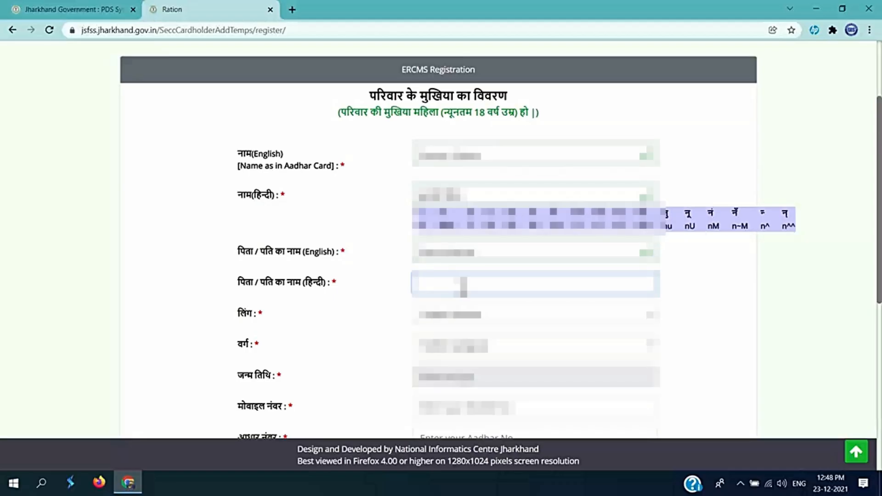
text(s)
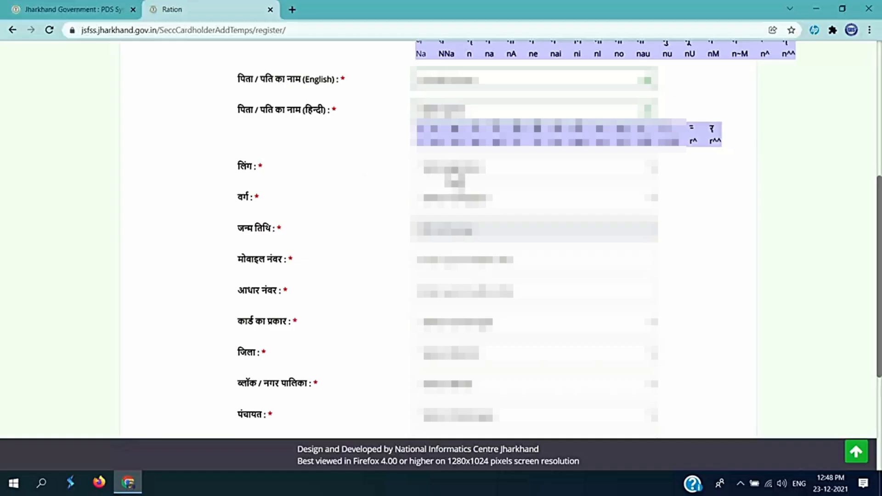
- Select the head of family's gender (लिंग) and category (वर्ग)
click(452, 169)
click(452, 198)
click(464, 203)
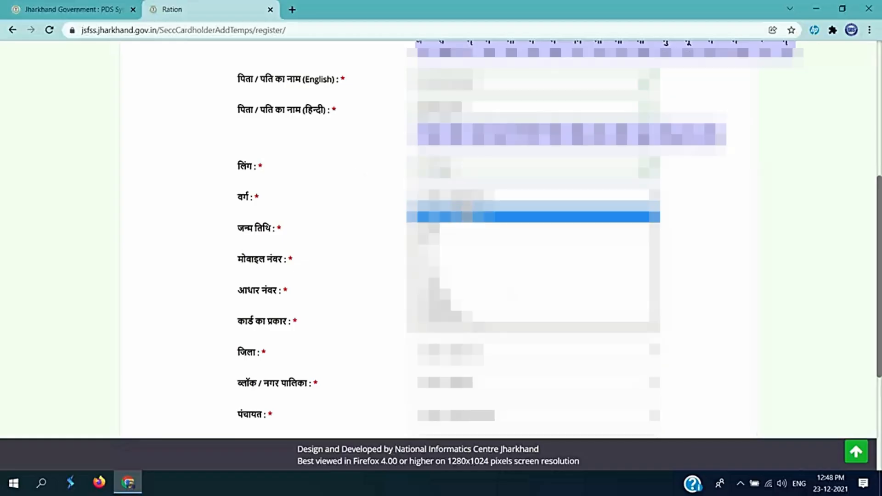
click(454, 252)
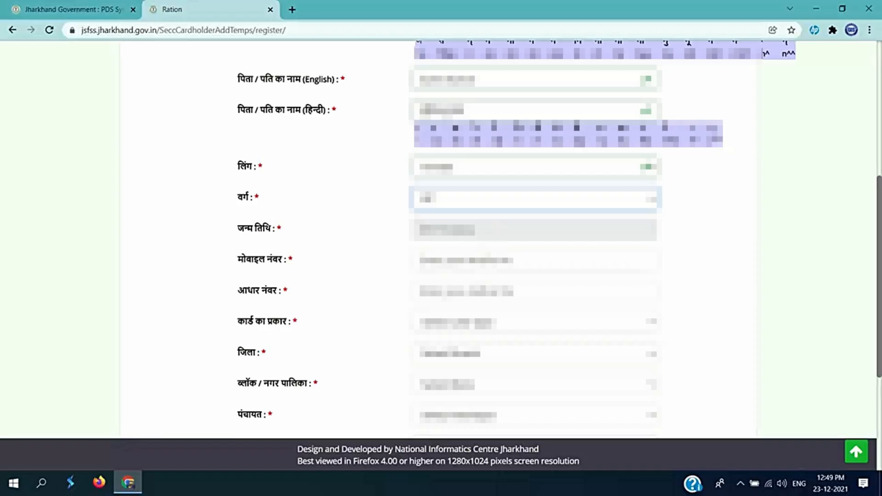
- Set the head of family's date of birth and fill in the mobile number
click(491, 234)
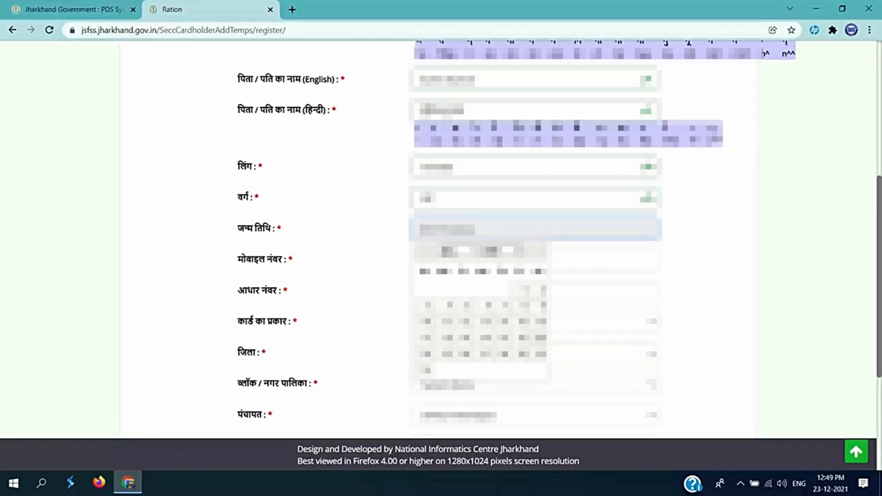
click(464, 251)
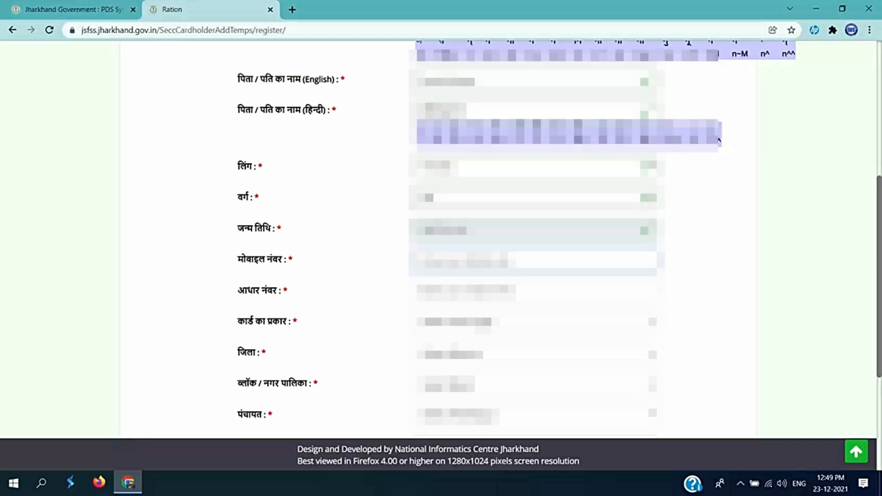
text(•••••••••)
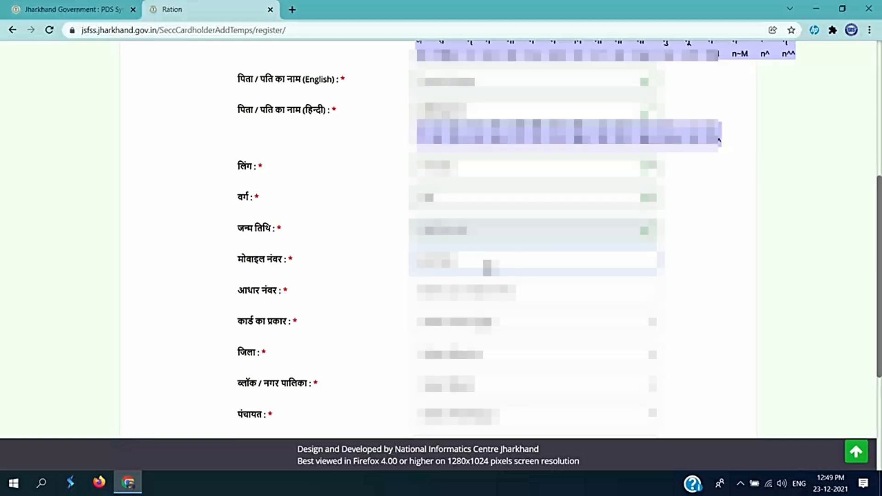
text(••)
- Fill in the head of family's Aadhaar number in the आधार नंबर field
click(491, 297)
text(••••••)
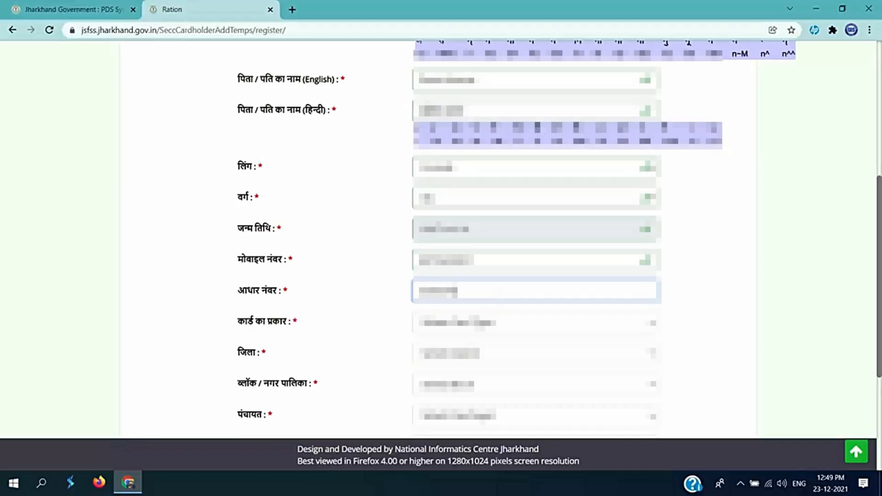
text(••••••)
- Choose the ration card type (कार्ड का प्रकार) and the applicant's district (जिला)
scroll(492, 295, down, 1)
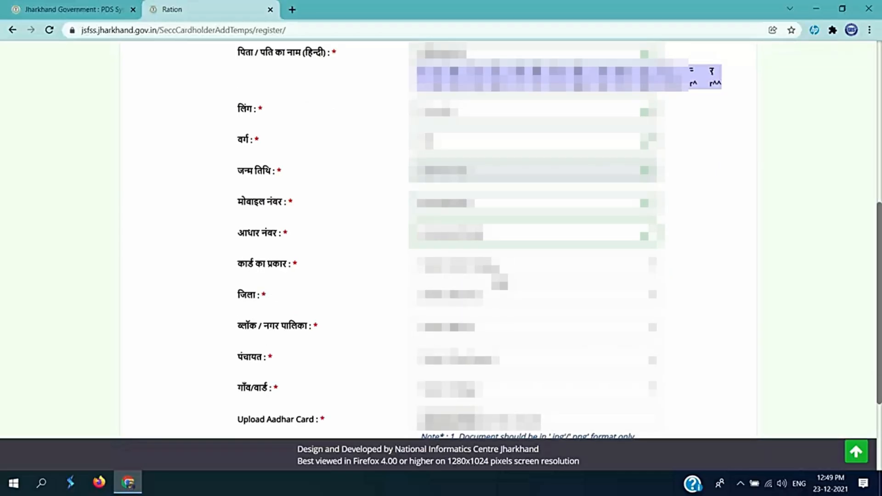
click(498, 269)
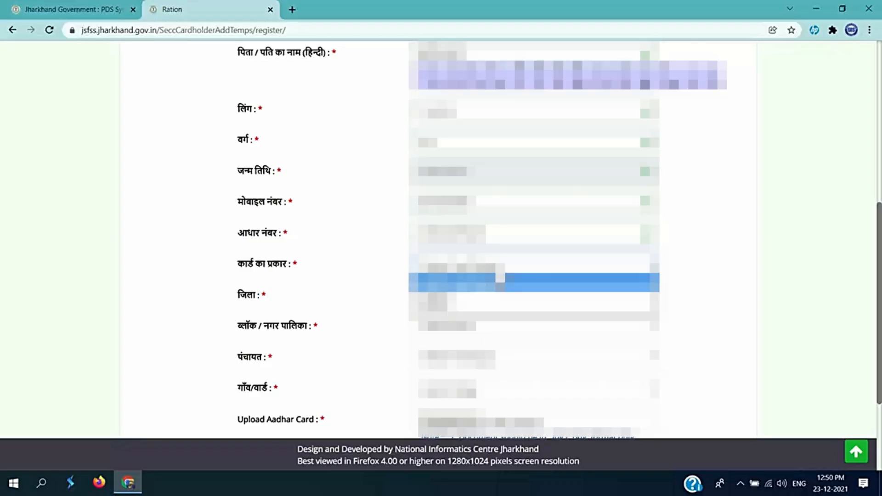
click(500, 280)
scroll(476, 275, down, 2)
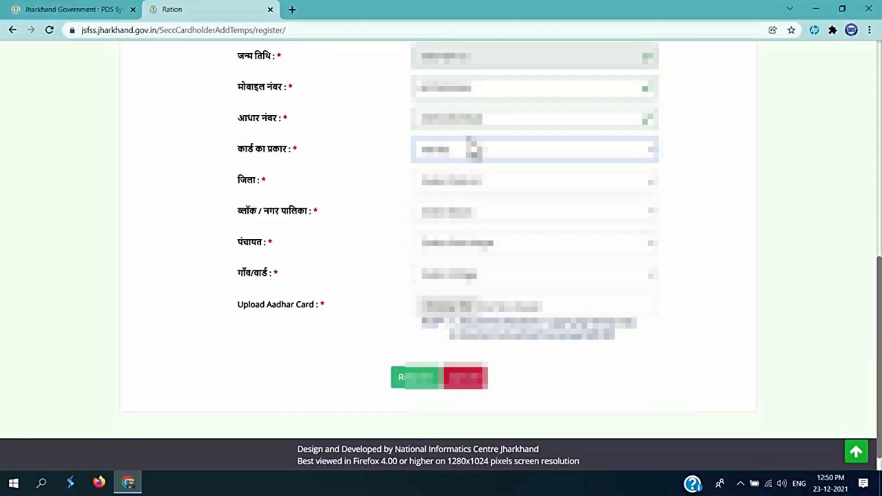
click(476, 184)
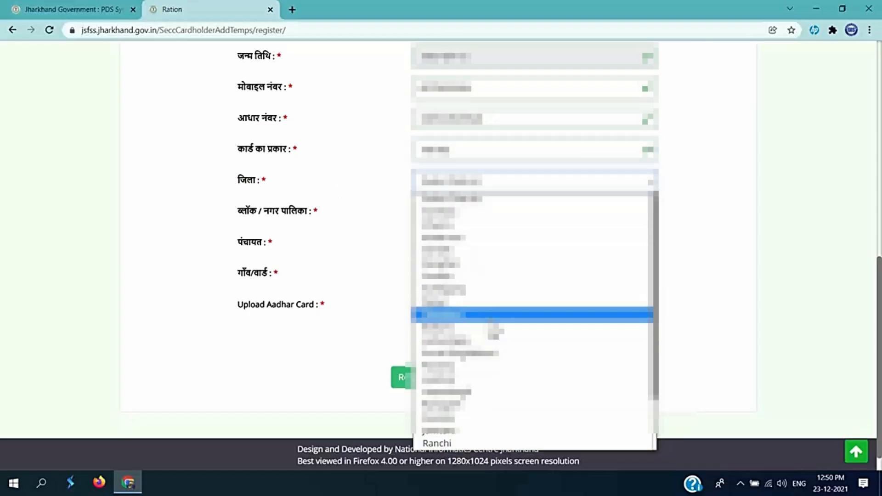
click(481, 254)
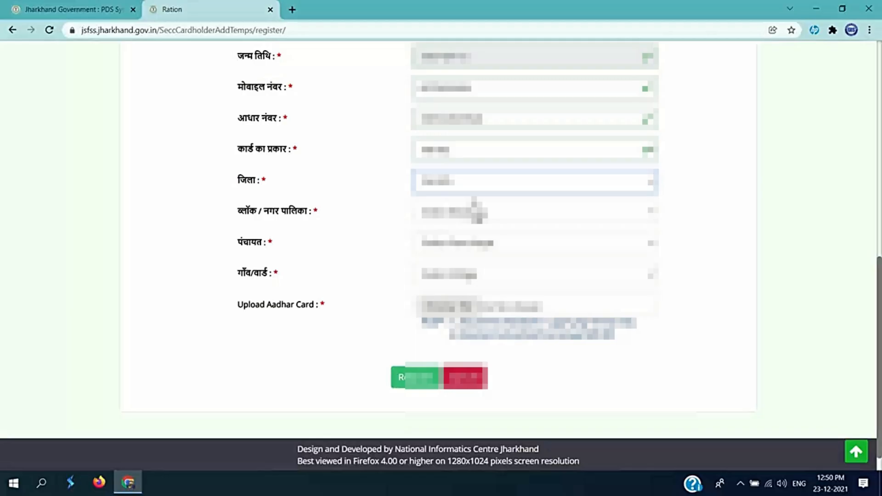
- Choose the applicant's block or municipality (ब्लॉक / नगर पालिका) and panchayat (पंचायत)
click(478, 215)
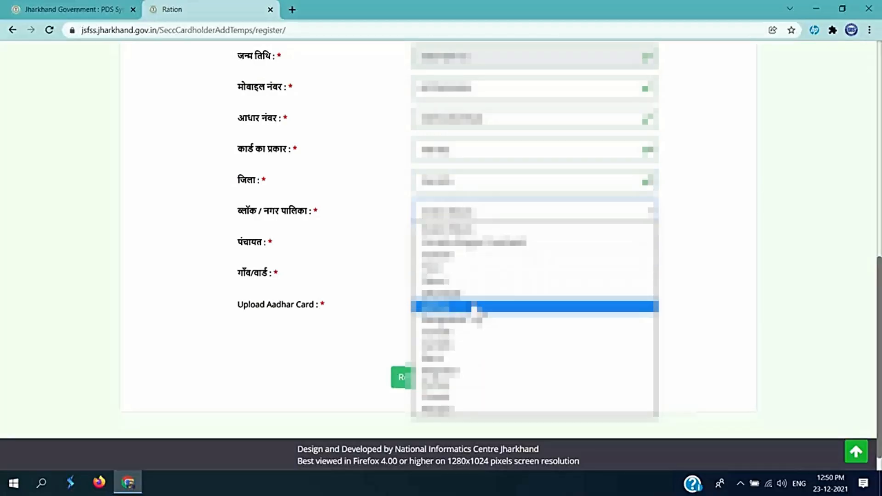
click(473, 368)
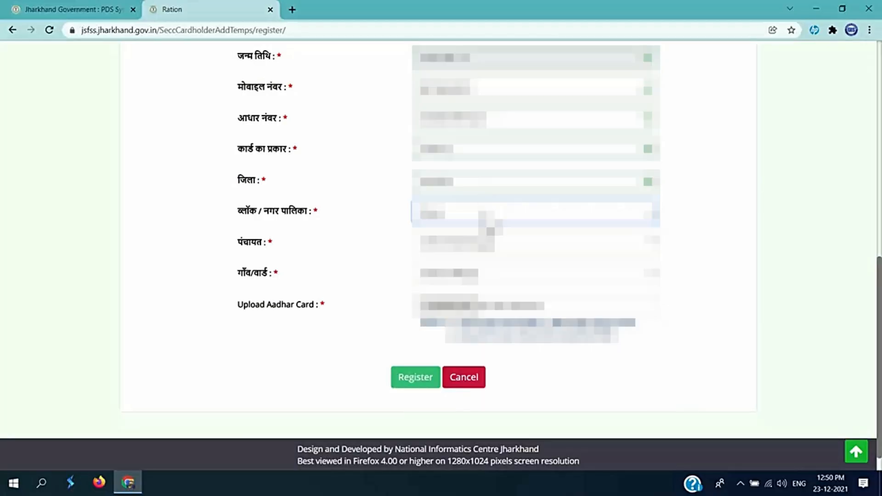
click(489, 250)
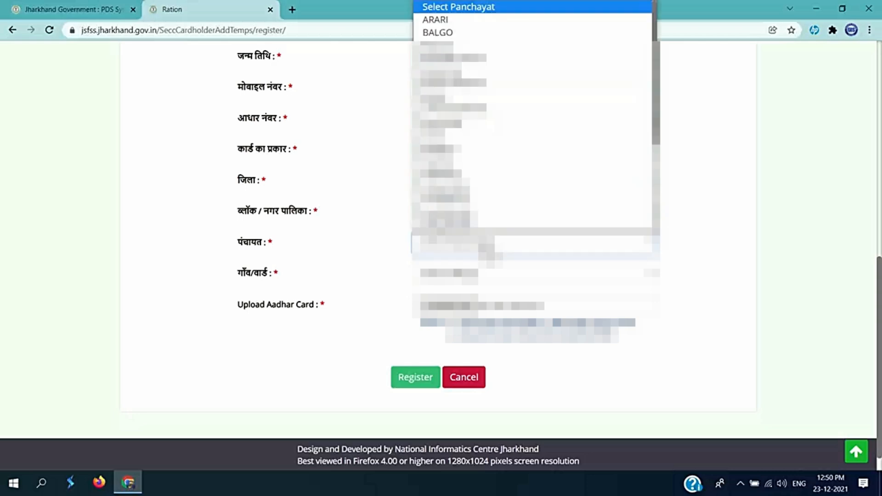
scroll(487, 115, down, 5)
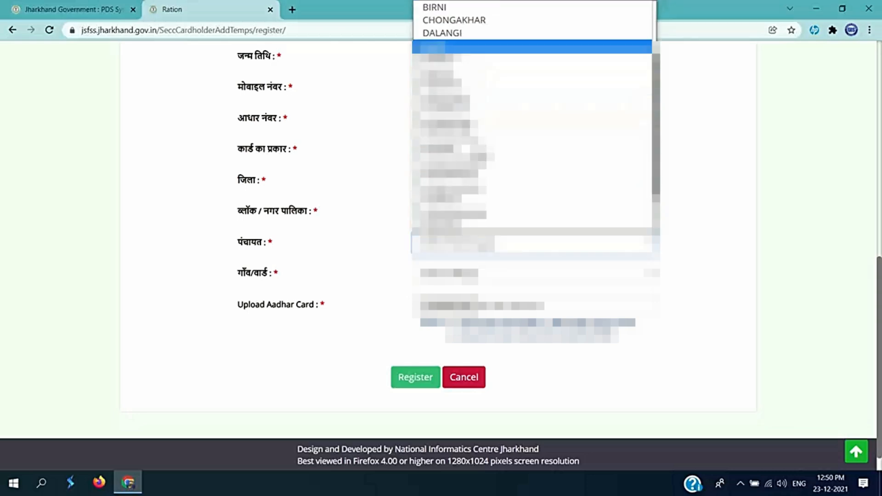
click(487, 46)
- Choose the applicant's village or ward (गाँव/वार्ड) from the available villages
click(459, 278)
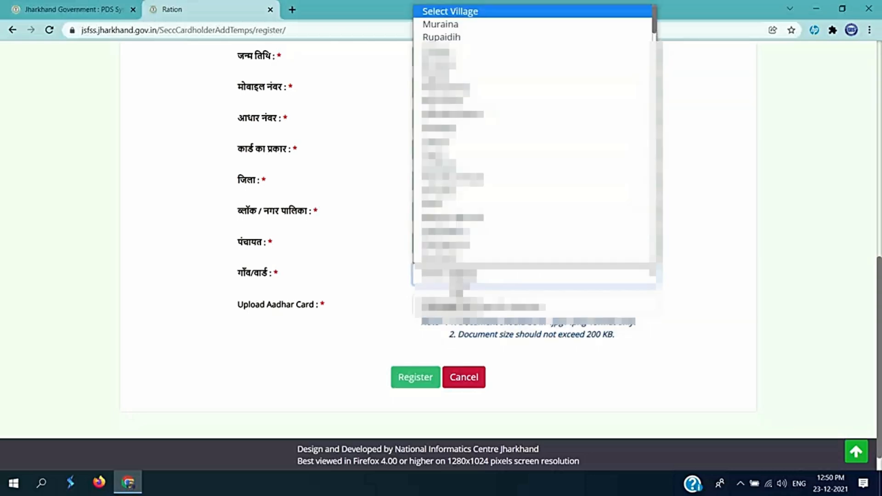
key(Down)
key(Down)
key(Down)
key(Down)
key(Down)
key(Down)
key(Down)
key(Down)
key(Down)
key(Down)
key(Down)
key(Down)
key(Down)
key(Down)
key(Down)
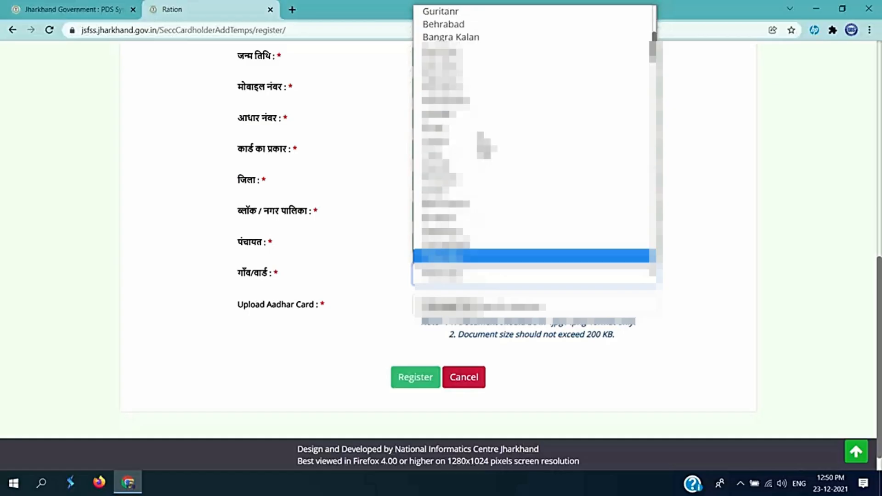
key(Return)
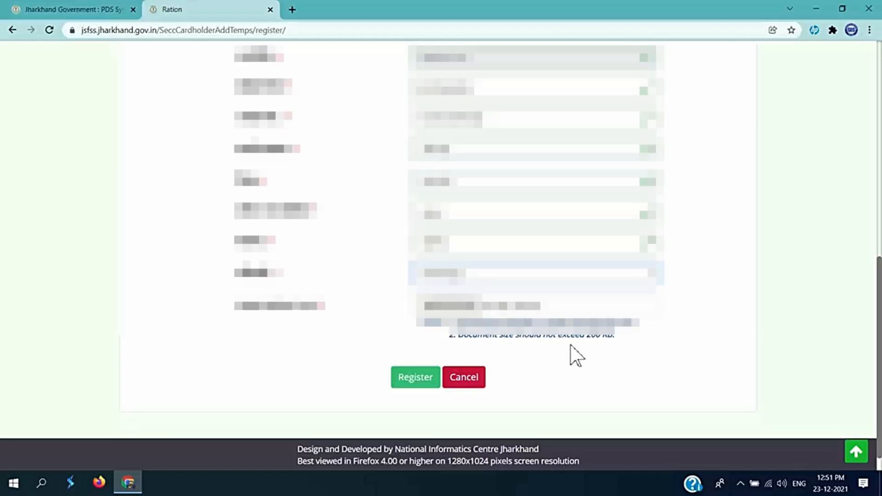
- Attach the Aadhaar card image from the Desktop, observing the 200 KB limit, and submit the registration
drag(587, 335, 617, 337)
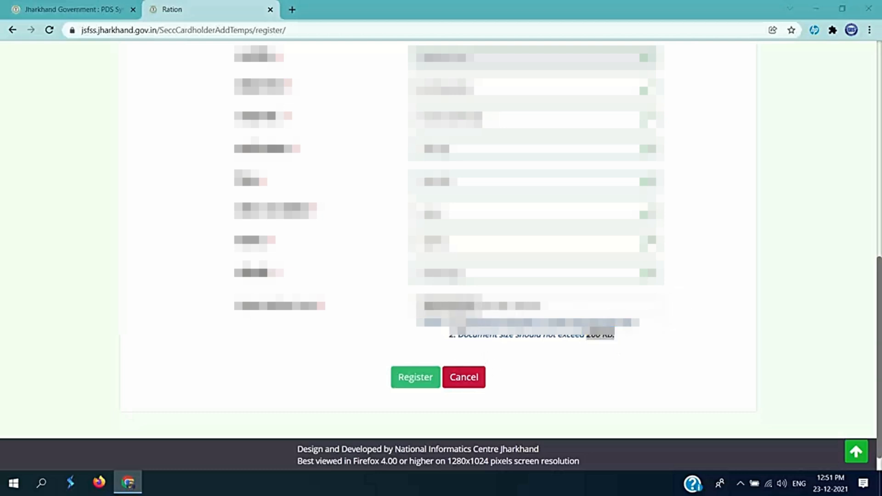
click(441, 306)
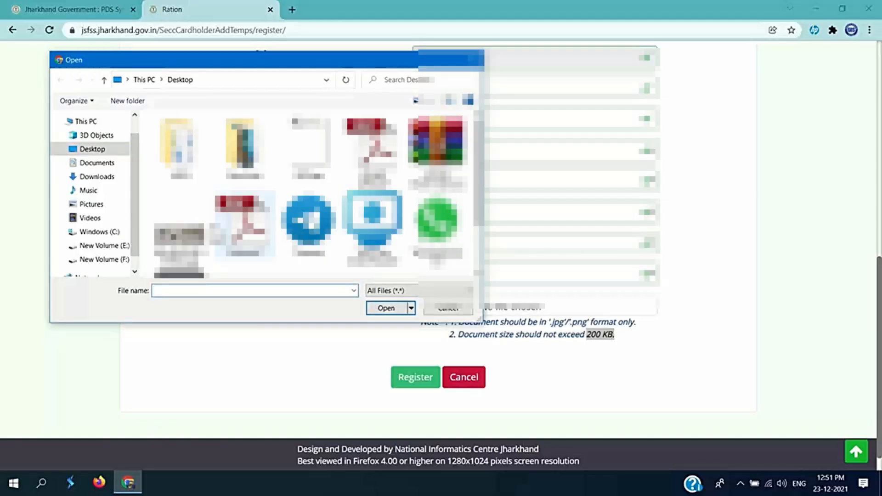
click(202, 239)
click(385, 308)
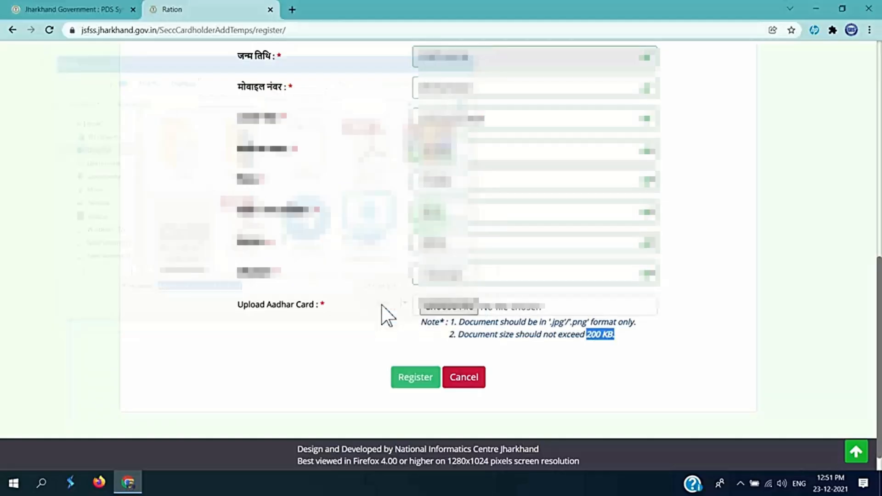
click(427, 385)
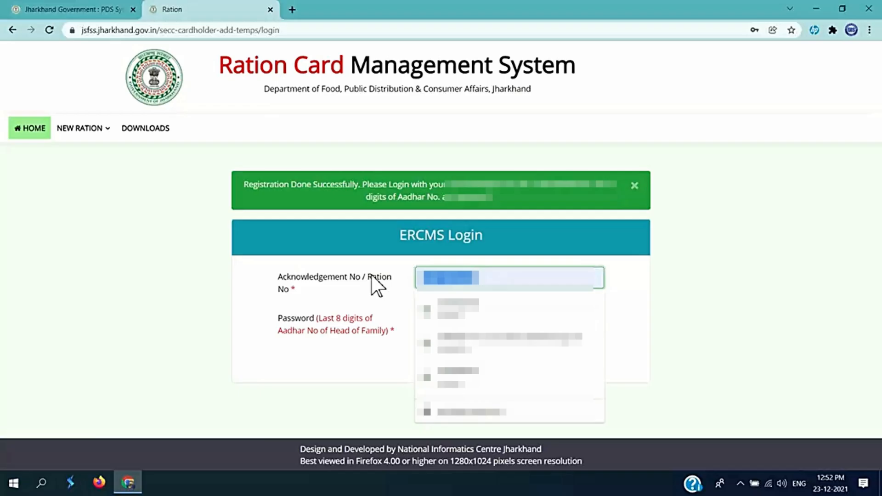
- Replace the prefilled entry in the ERCMS login with the pasted acknowledgement number
key(BackSpace)
click(451, 279)
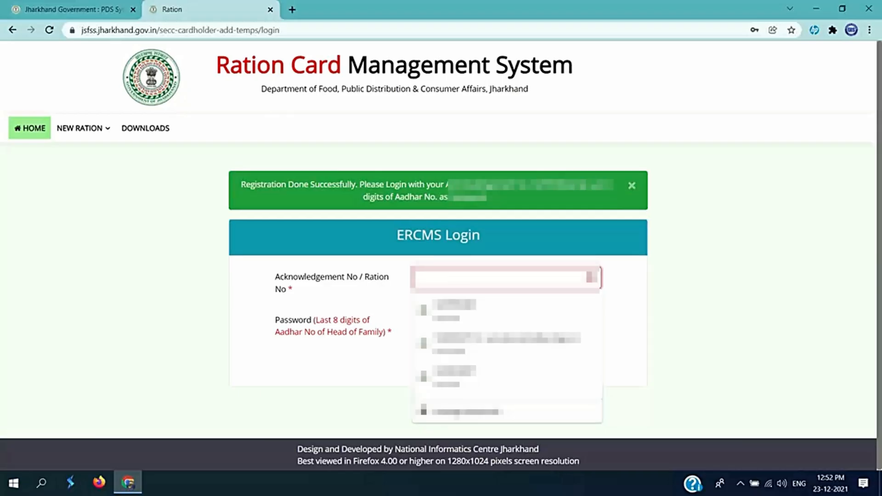
key(ctrl+v)
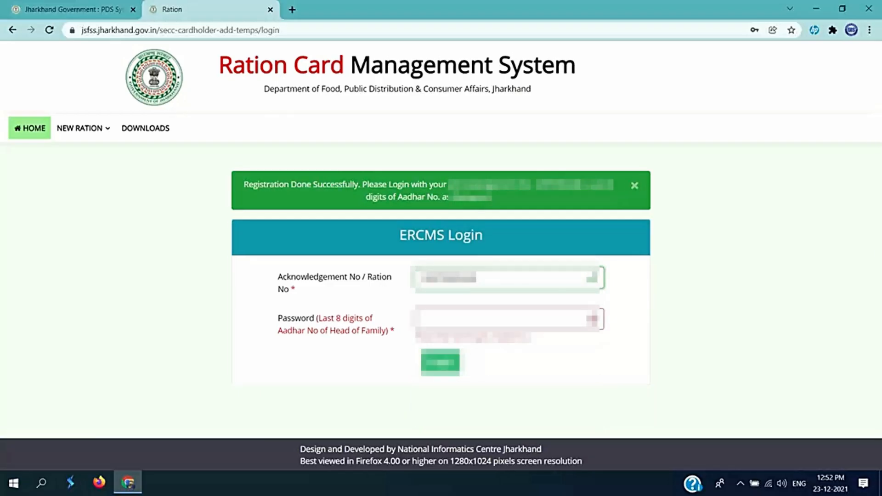
- Enter the ERCMS login password, the last 8 digits of the family head's Aadhaar number, and log in
click(443, 327)
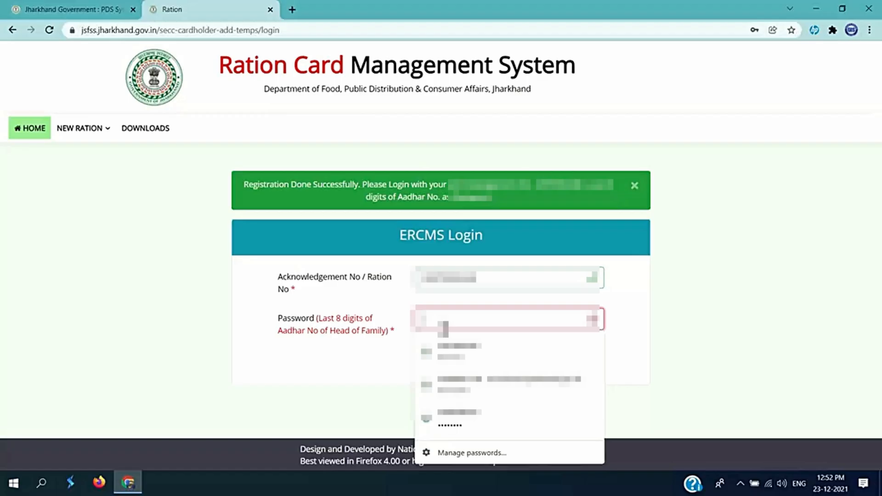
click(382, 377)
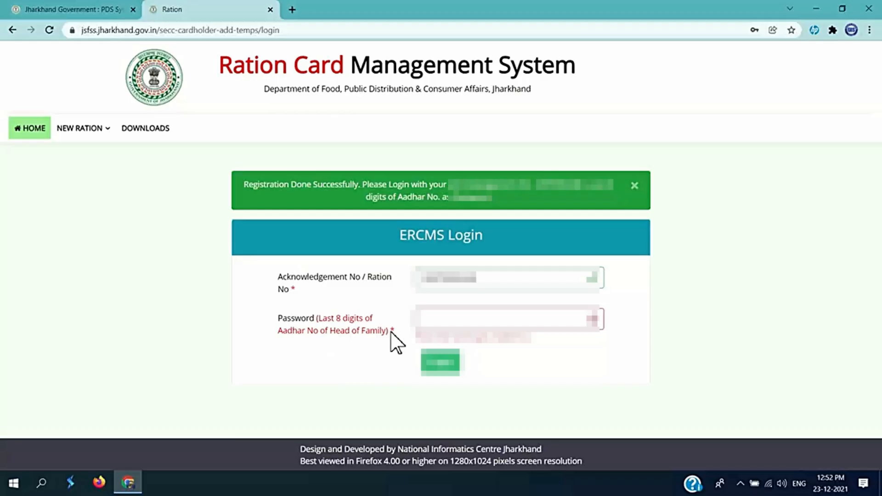
click(436, 328)
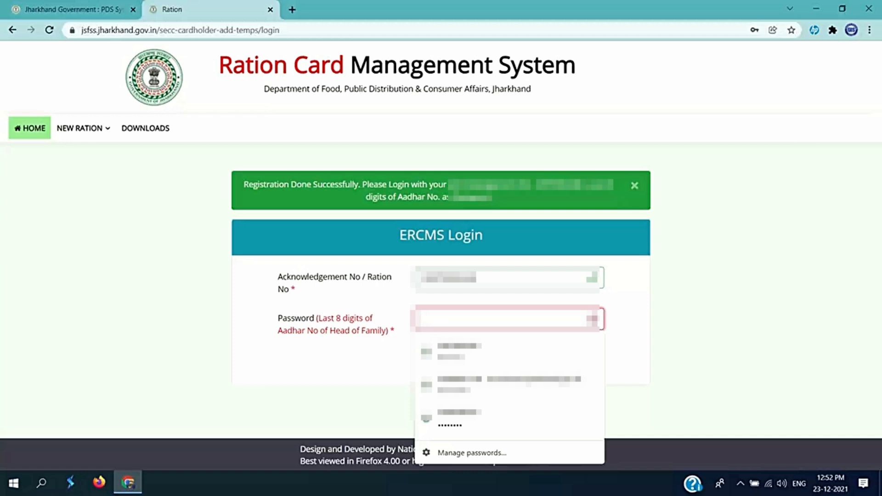
text(••)
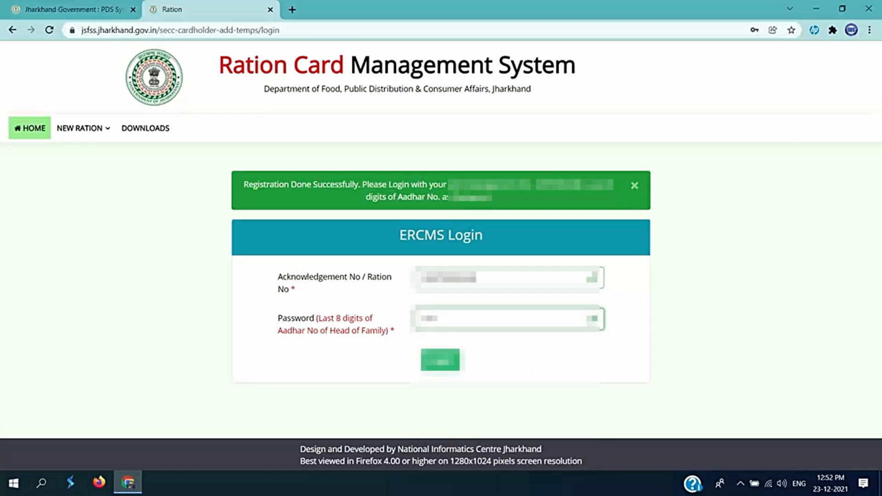
click(440, 368)
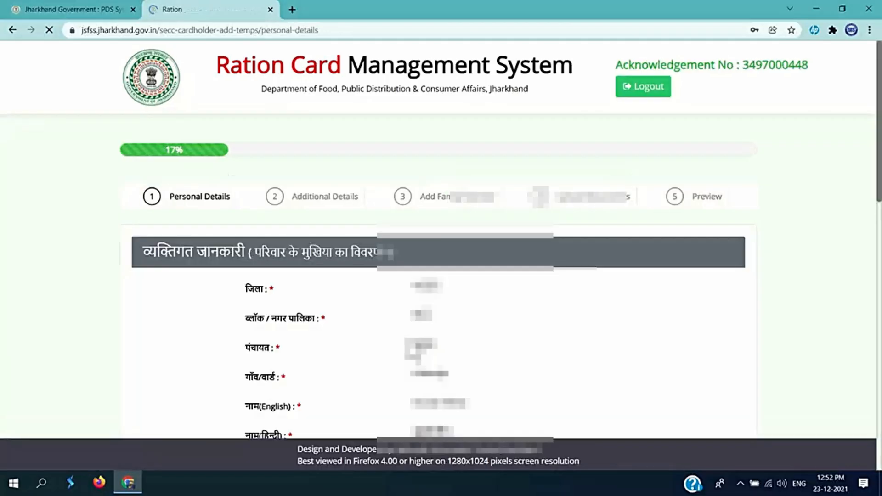
- Fill in the mother's name in English and in Hindi in the personal details form
scroll(441, 239, down, 8)
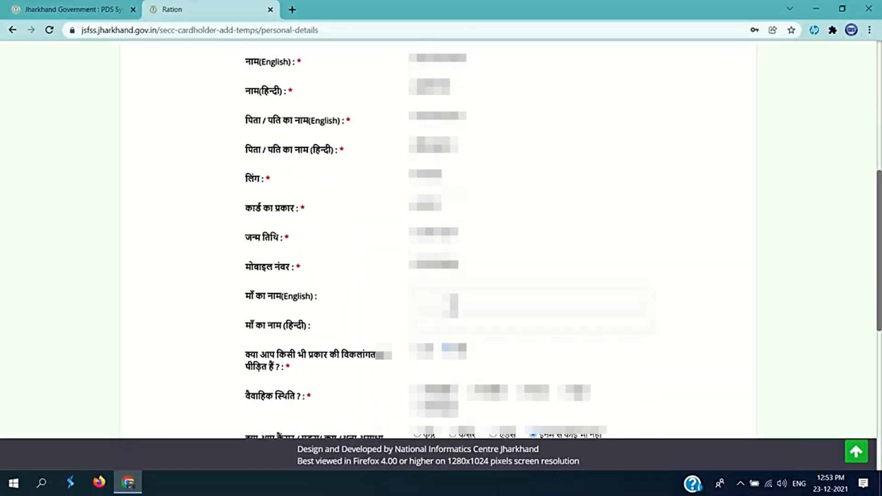
click(443, 299)
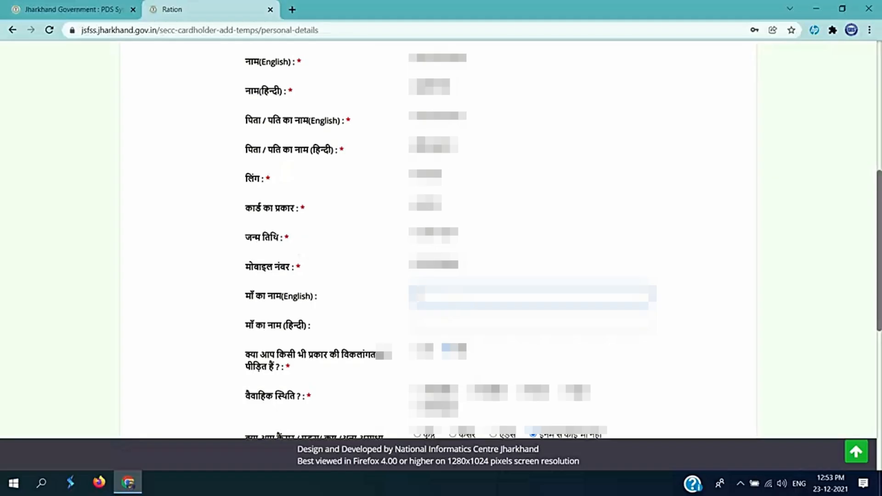
text(SMT)
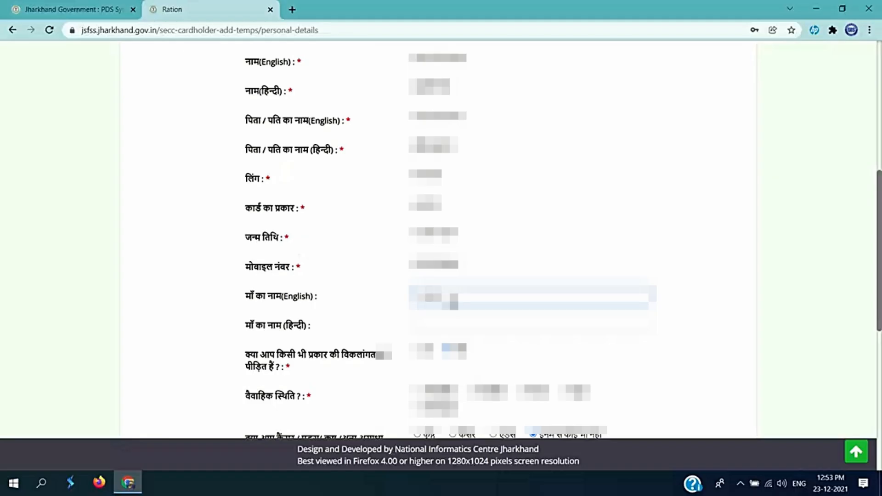
text( DE)
key(Tab)
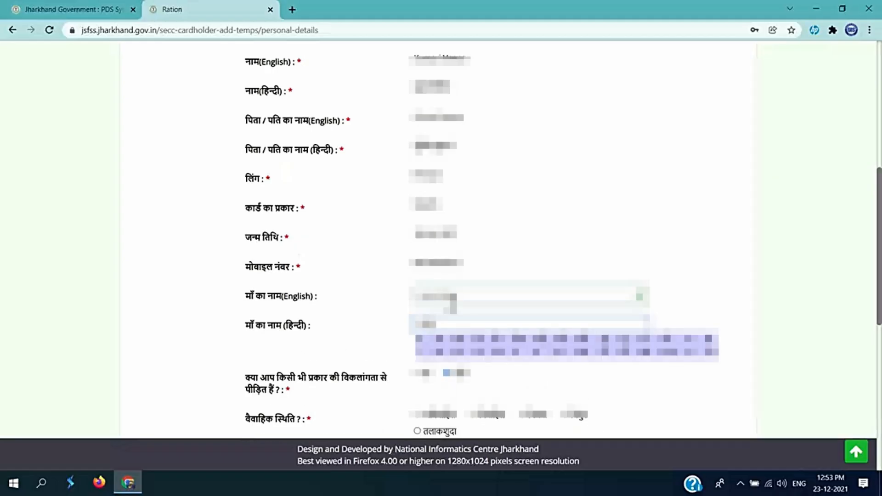
text(d)
- Set the marital status (वैवाहिक स्थिति) to married and the employment (रोजगार) to None of these
scroll(380, 386, down, 2)
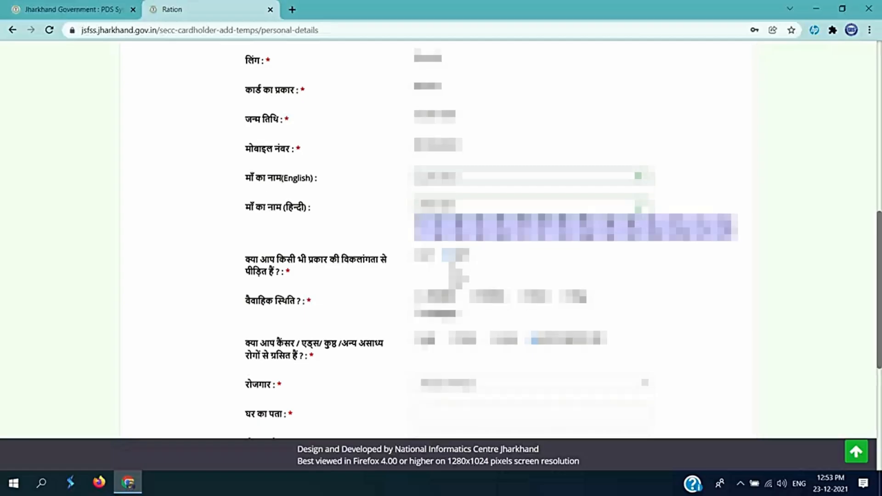
scroll(454, 273, down, 1)
scroll(453, 269, up, 2)
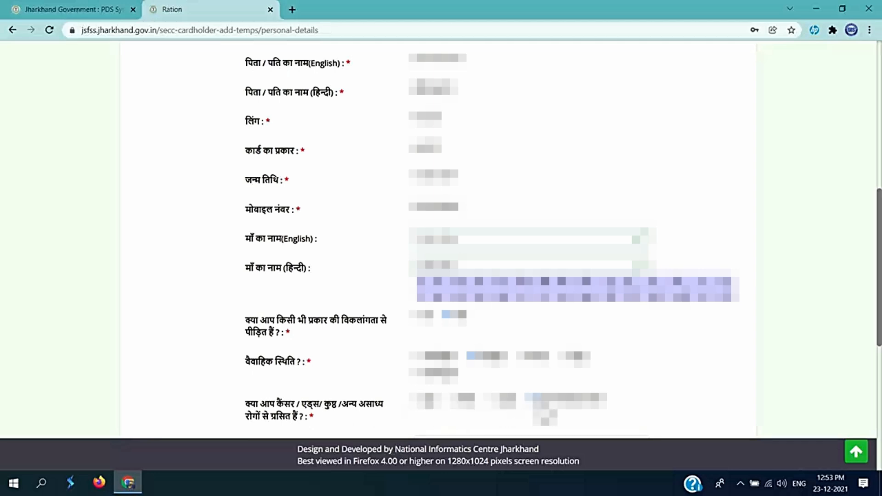
scroll(542, 406, down, 4)
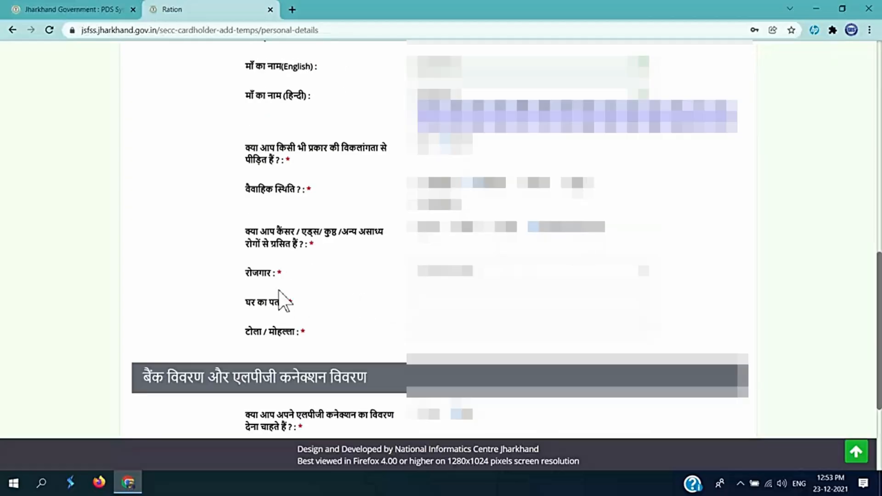
click(443, 272)
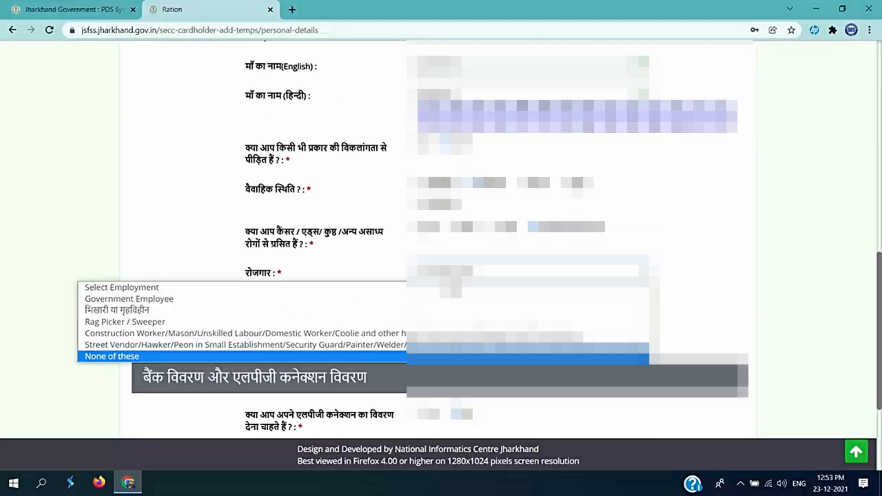
click(219, 357)
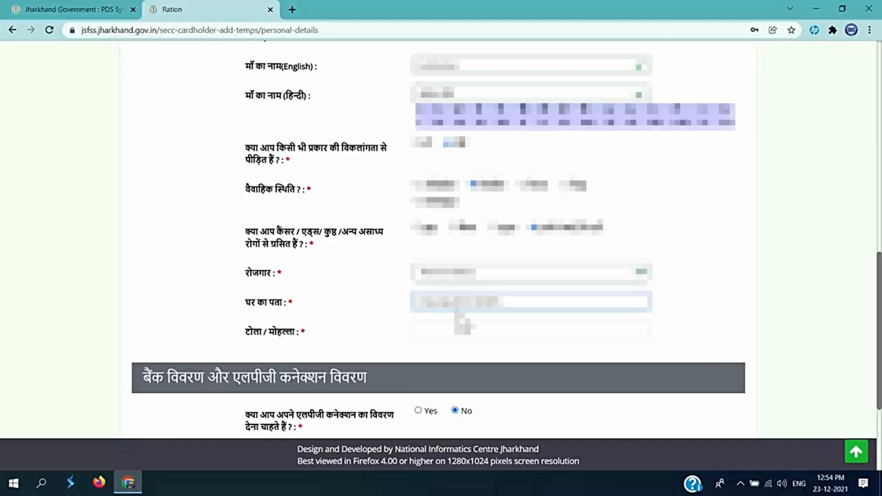
- Complete the home address with the applicant's hamlet or locality (टोला / मोहल्ला), correcting the entry where needed
click(473, 331)
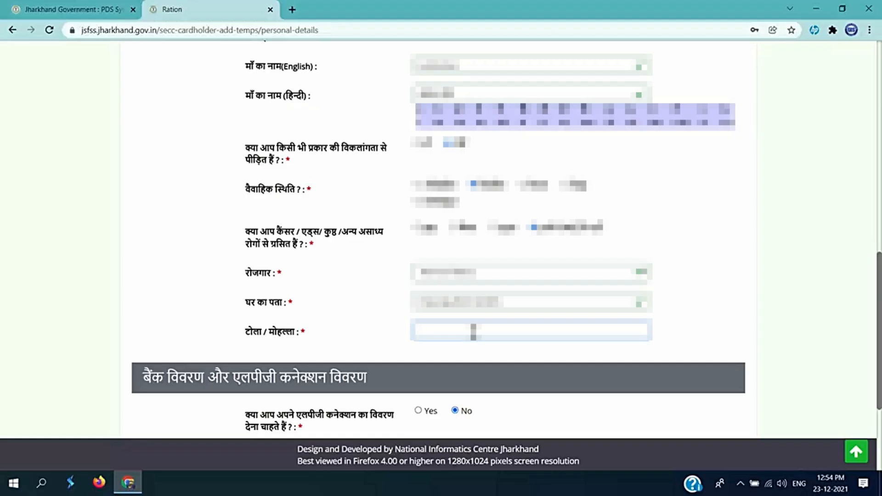
text(a)
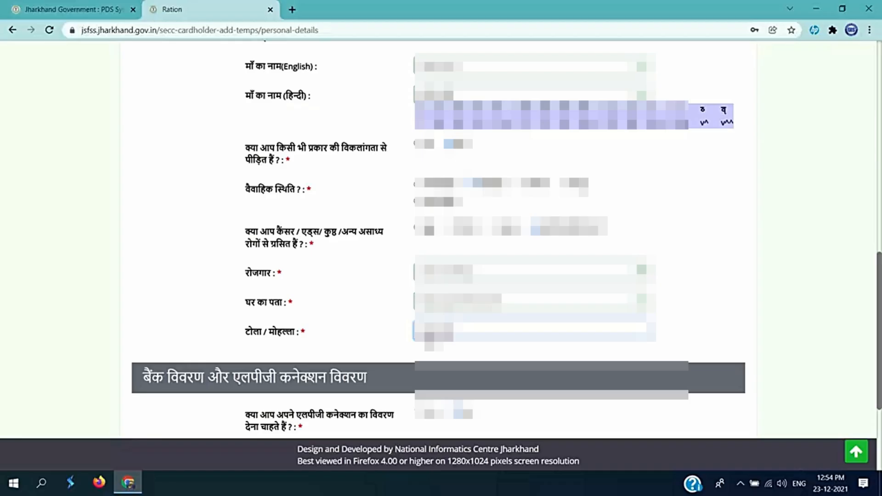
drag(426, 337, 419, 337)
text(A)
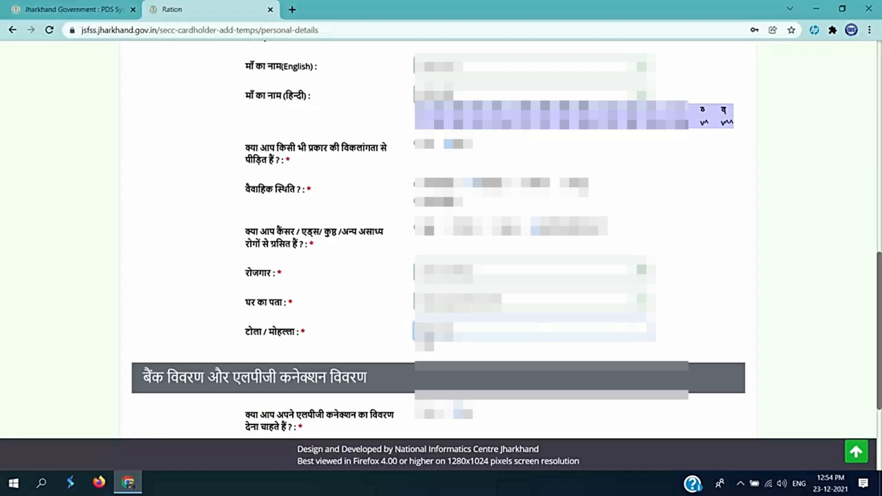
- Reveal the fields for providing LPG connection details, and set that question back to No
scroll(366, 309, down, 2)
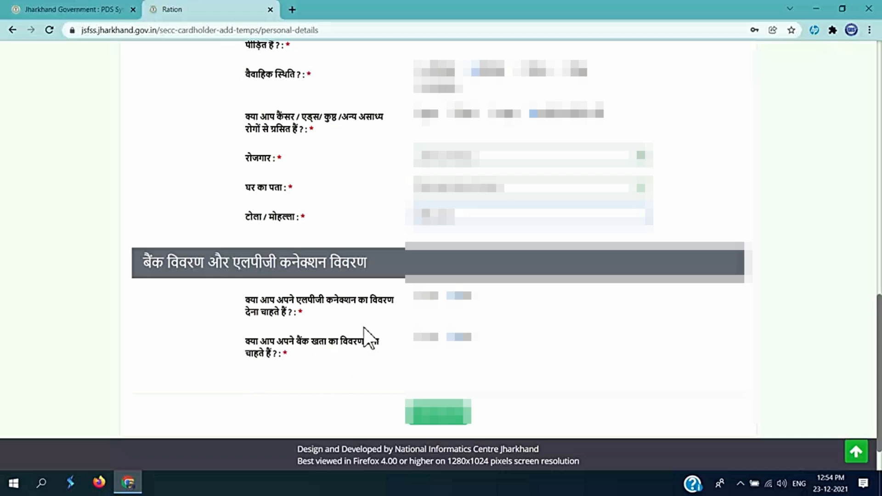
click(422, 296)
scroll(422, 295, down, 2)
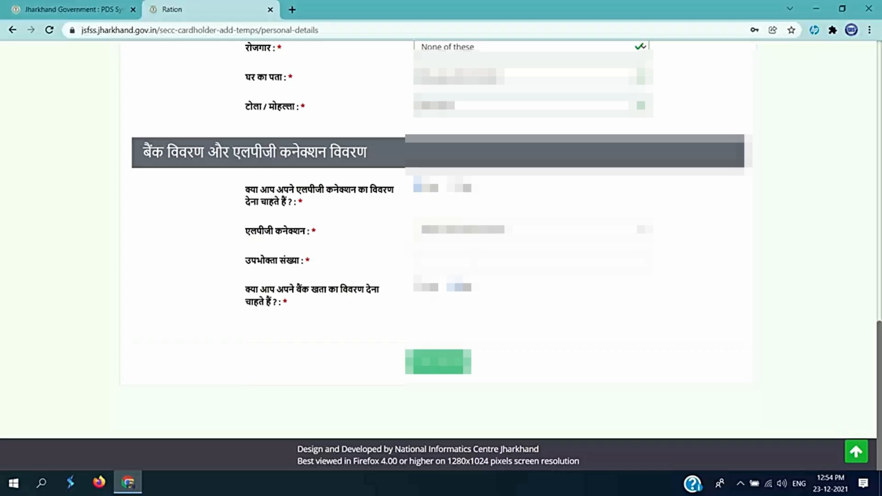
click(457, 188)
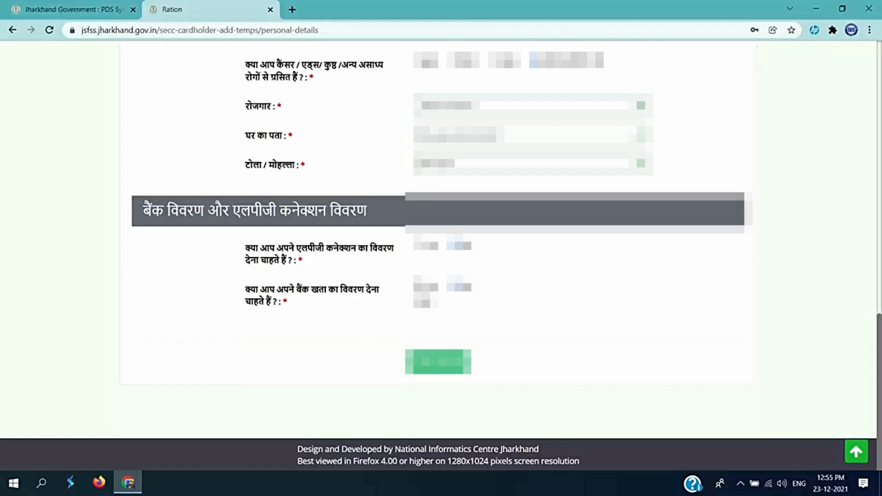
- Reveal the bank account fields for IFSC code, bank, location and account number, and set that question back to No
click(419, 287)
scroll(454, 322, down, 1)
click(455, 275)
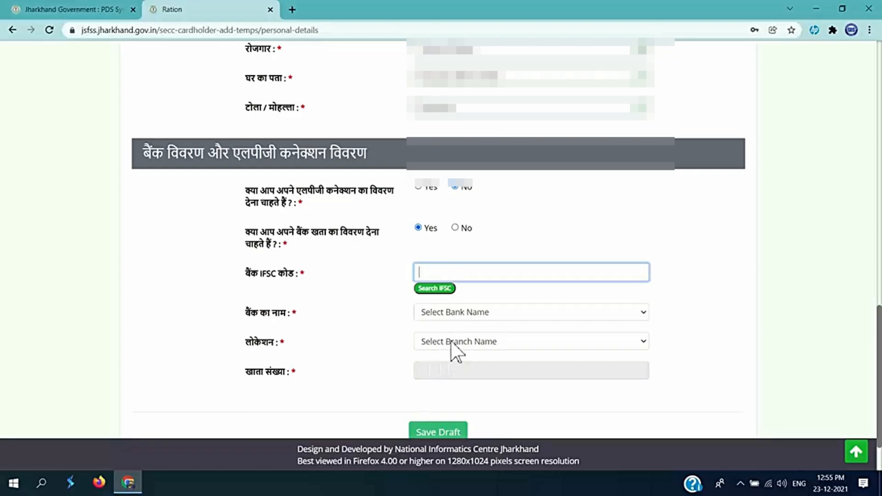
click(476, 375)
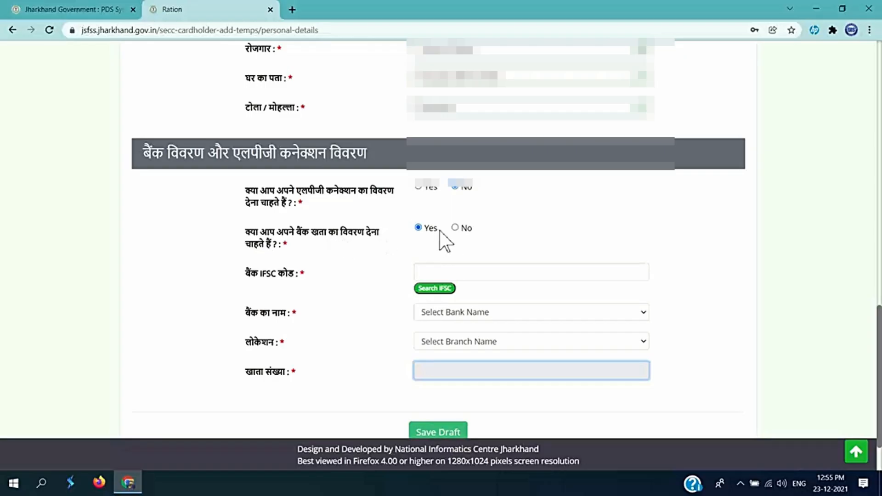
click(455, 228)
click(455, 244)
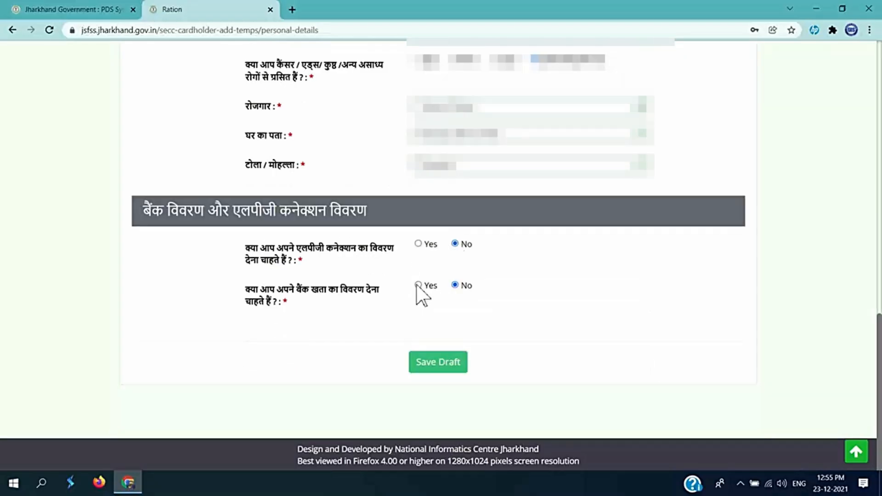
- Save the personal details as a draft and continue to the Additional Details stage
click(462, 376)
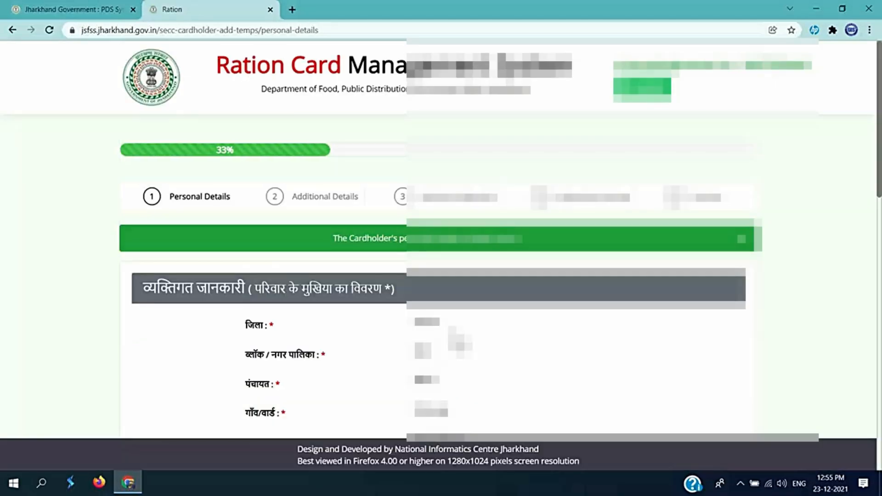
scroll(441, 239, down, 5)
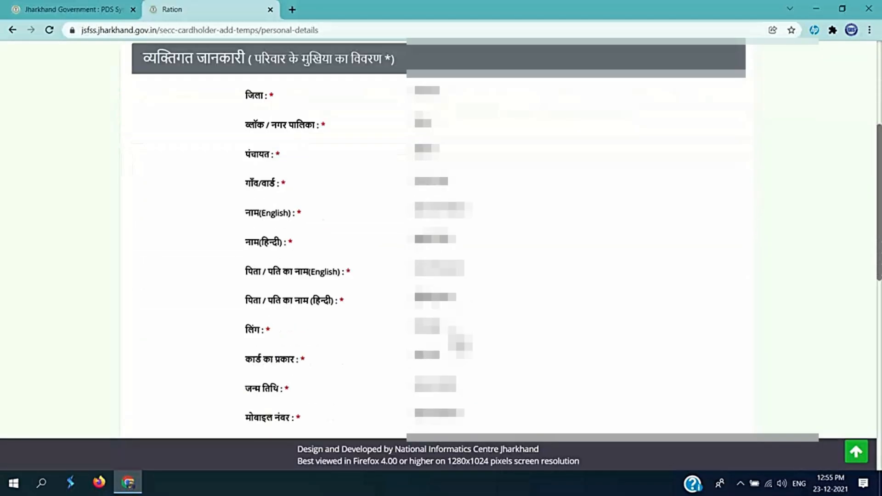
scroll(441, 239, down, 9)
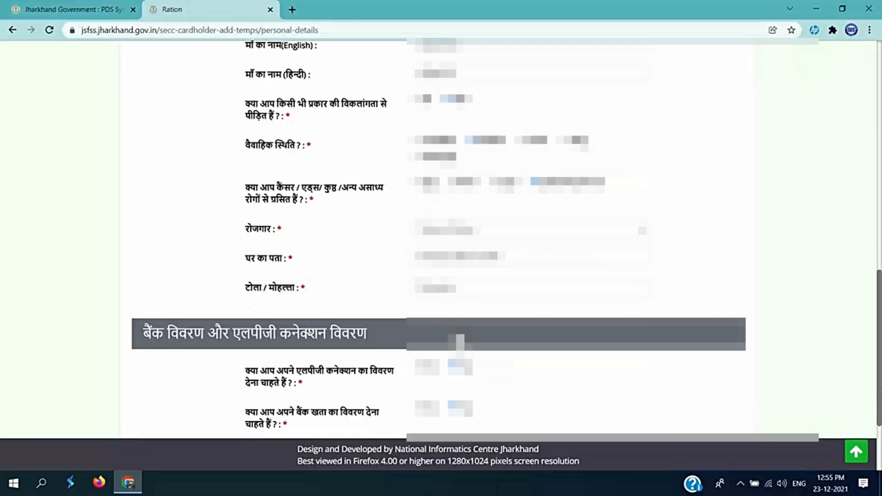
scroll(478, 290, down, 3)
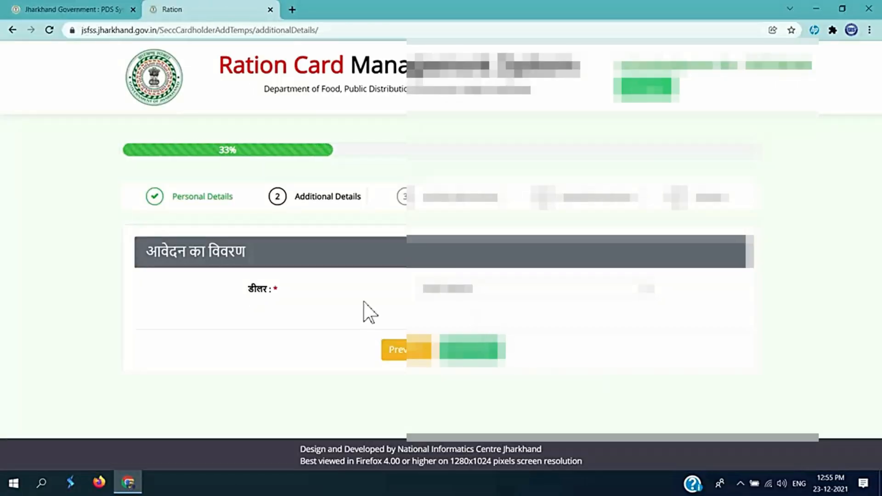
- Choose the ration dealer (डीलर), save the draft and continue to the Add Family Member stage
click(469, 294)
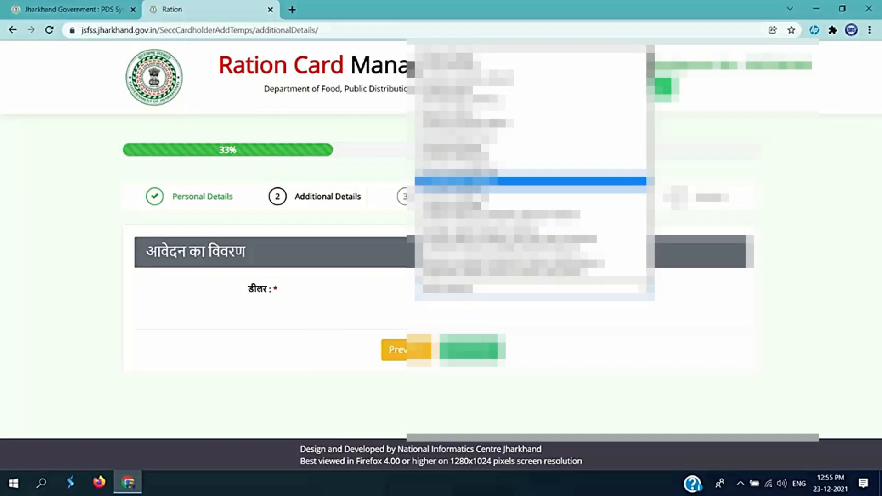
click(531, 180)
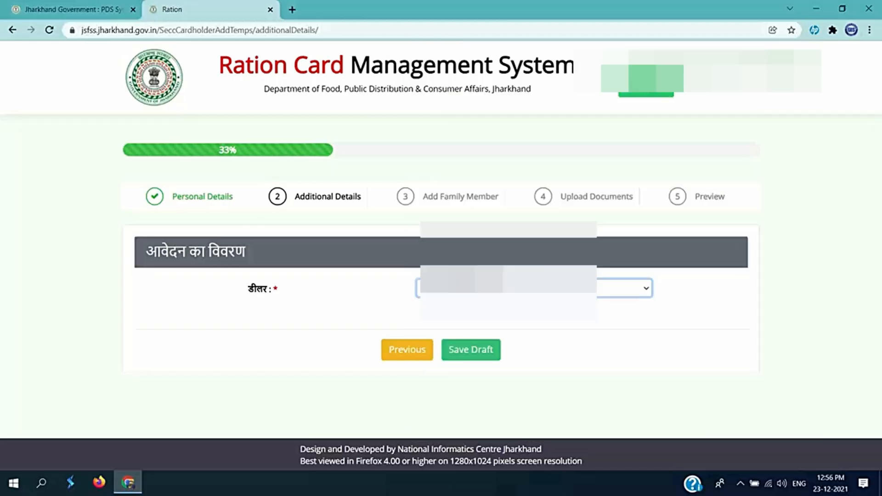
click(473, 360)
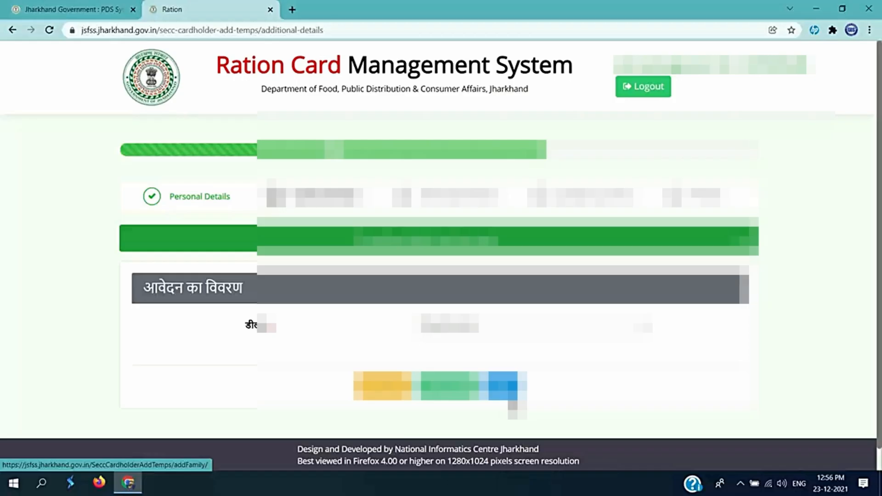
click(503, 389)
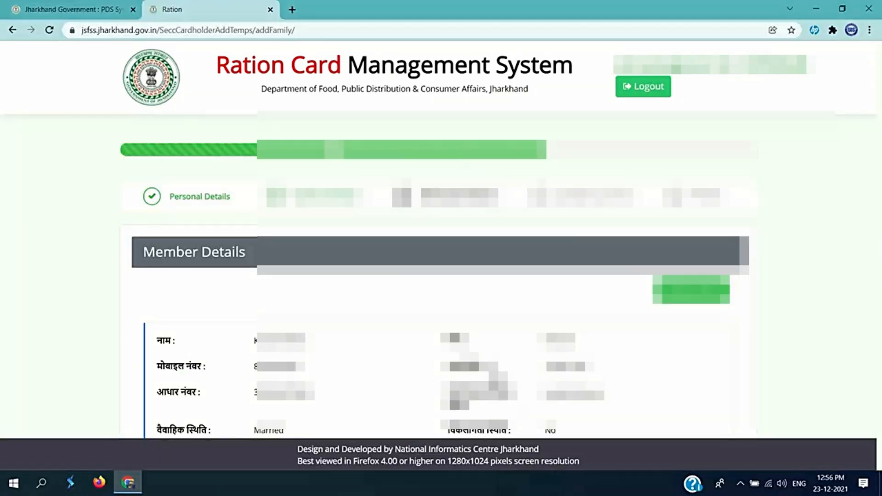
- Open a new family member form and enter the member's name in English and in Hindi
scroll(492, 368, down, 2)
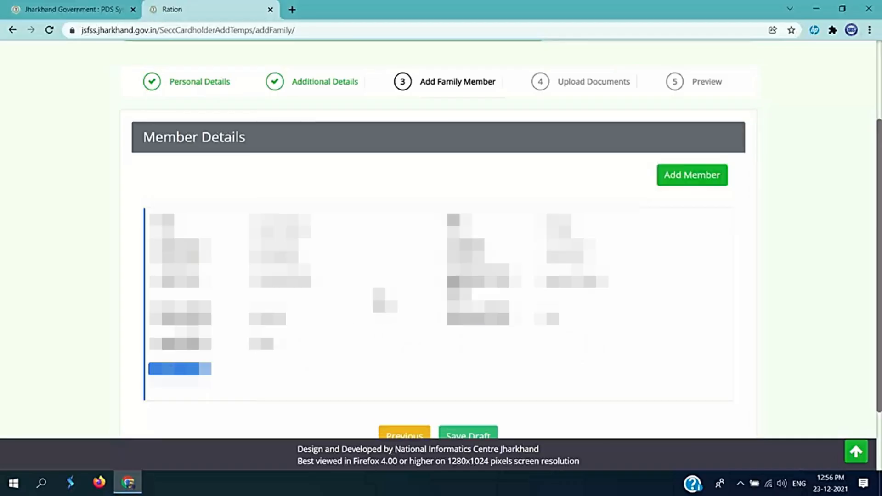
click(705, 184)
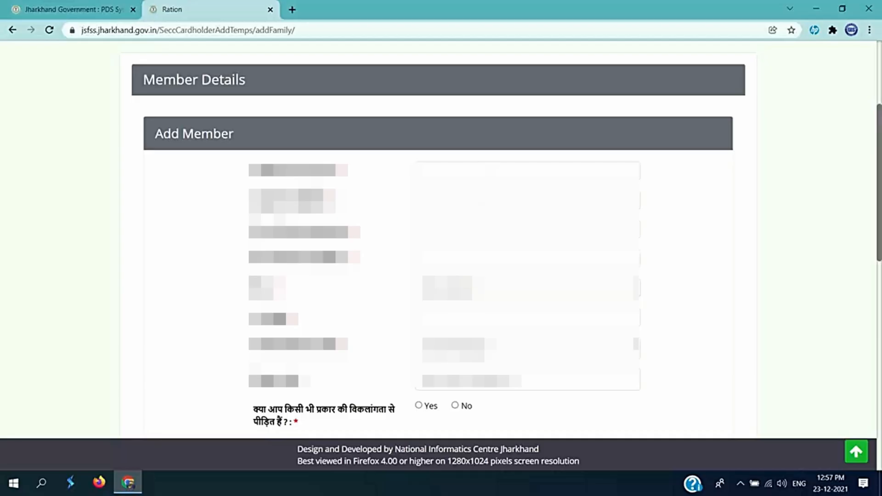
click(489, 172)
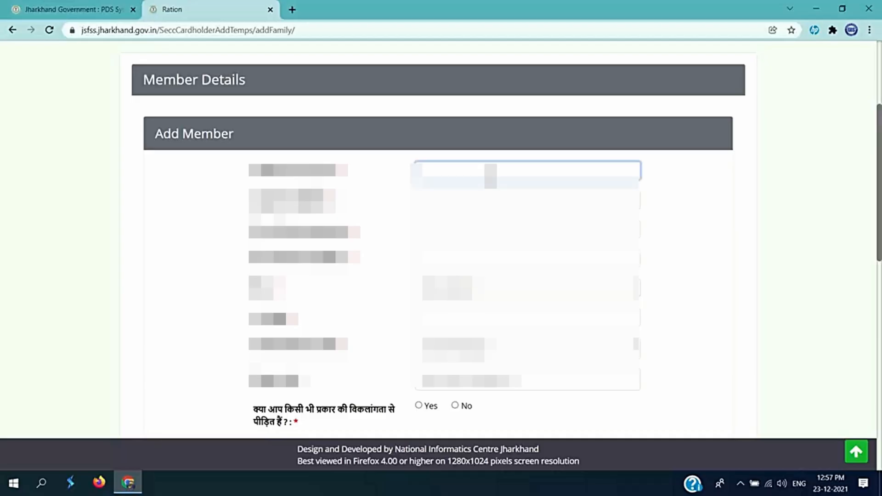
text(********)
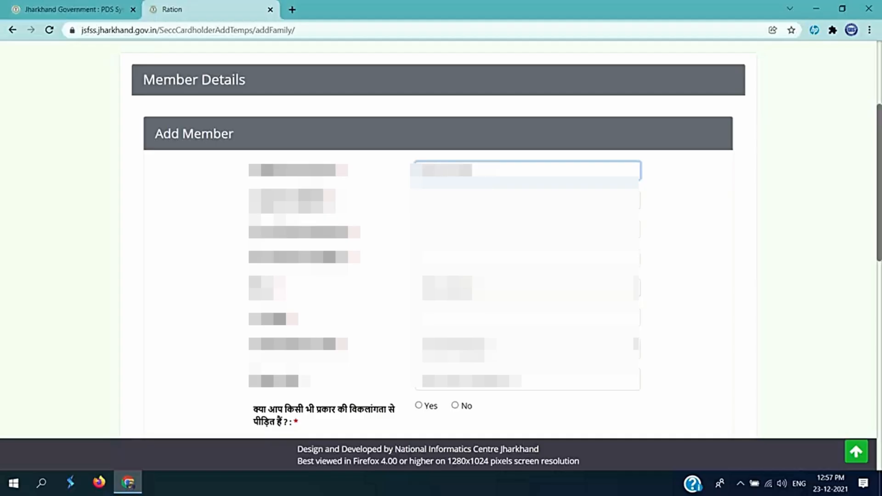
click(491, 204)
text(*)
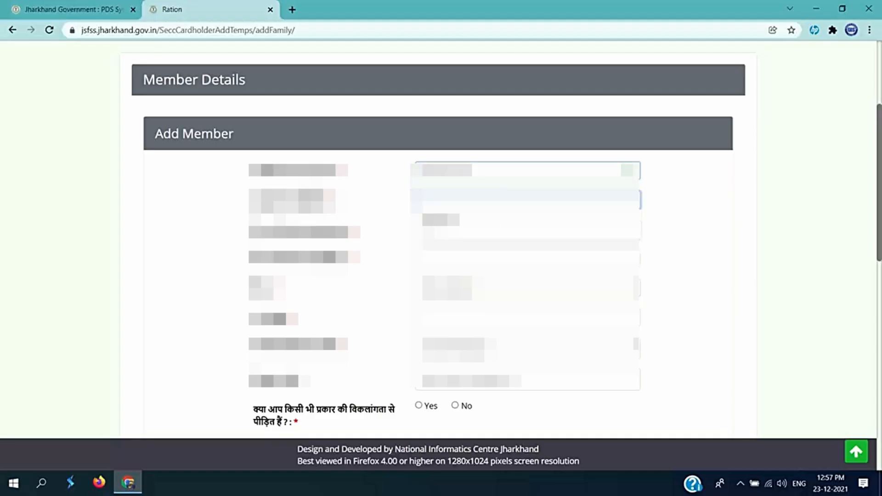
text(****)
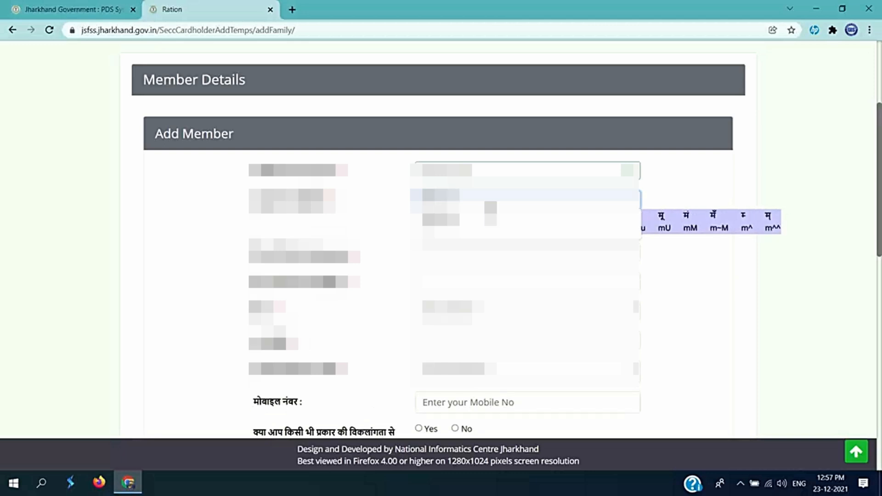
text(r)
- Enter the name of the member's father or husband in English and in Hindi
click(455, 255)
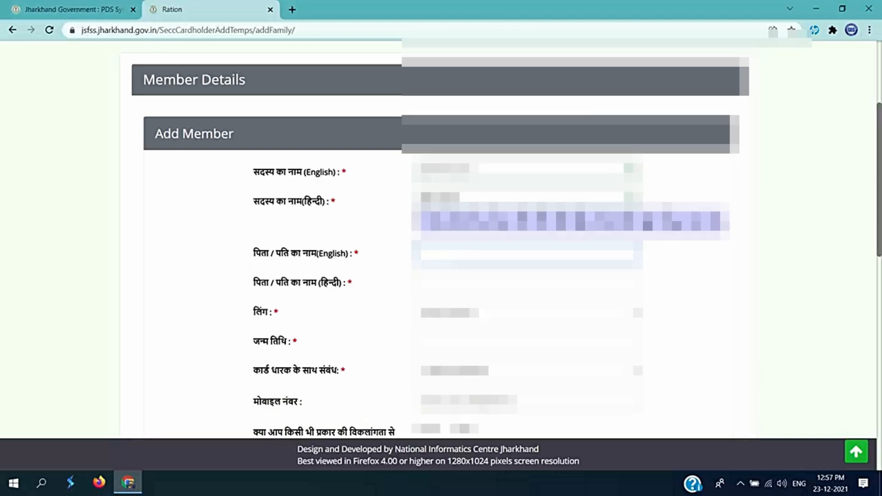
text(*** *****)
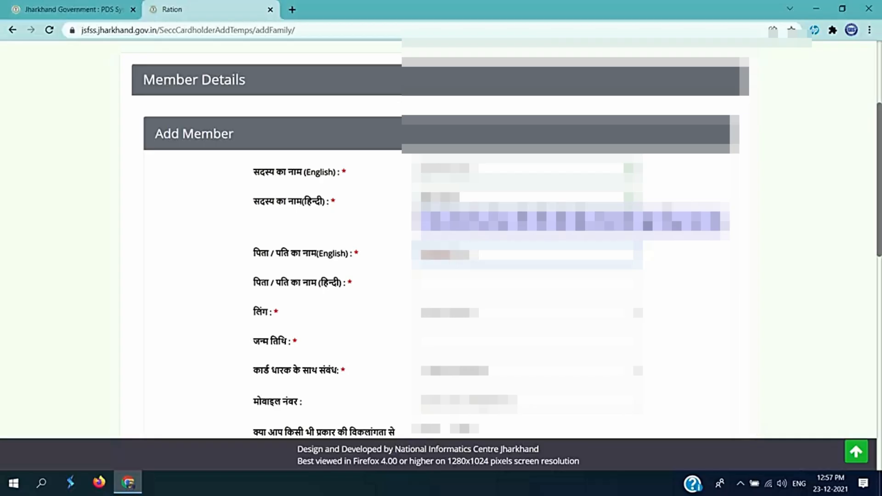
text(****)
click(464, 288)
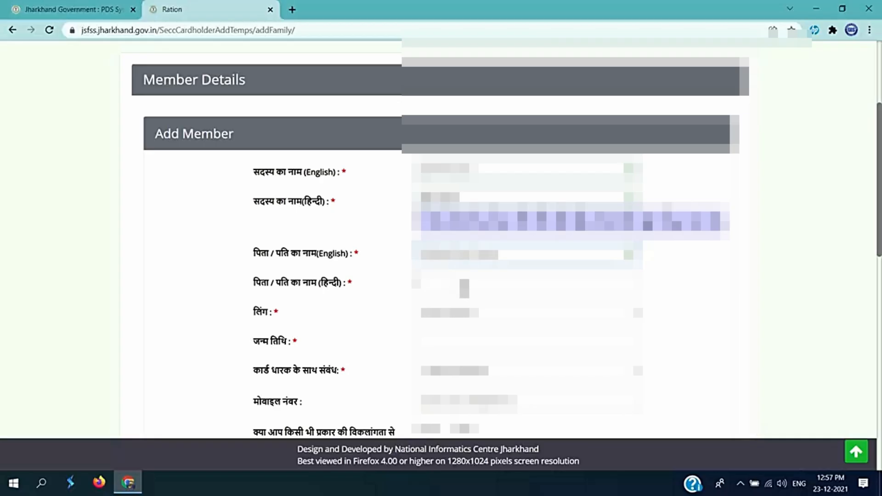
text(d)
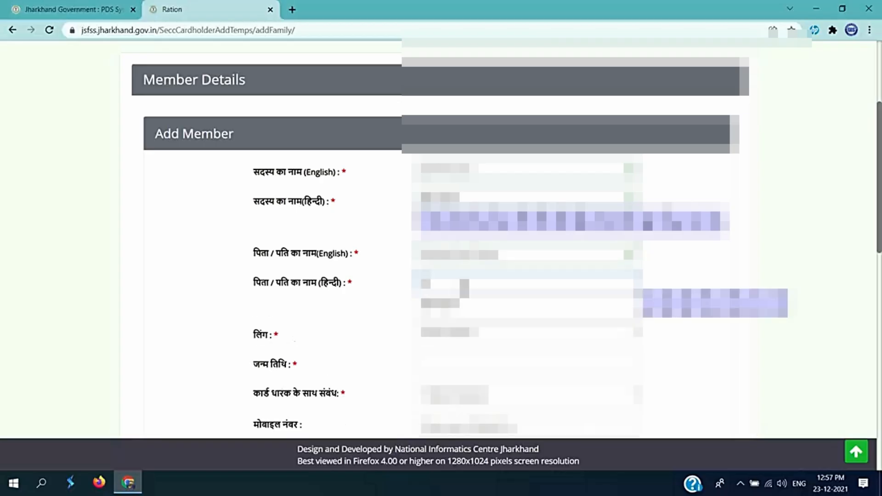
text(****)
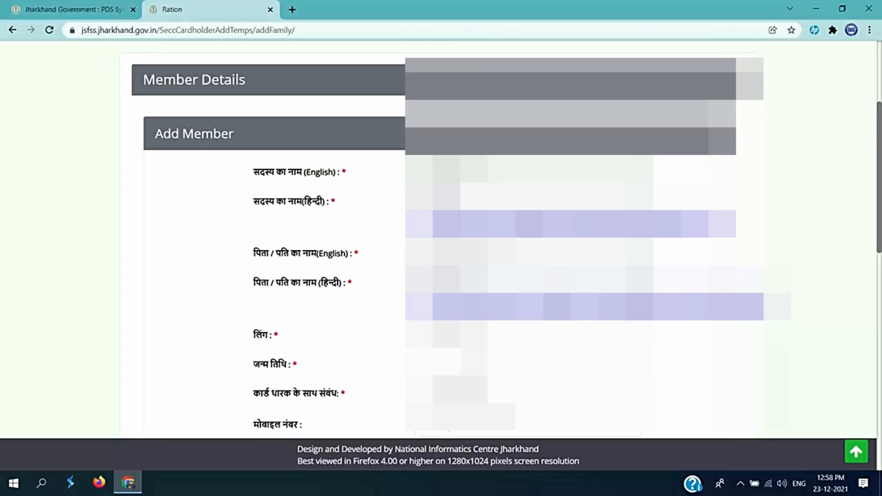
- Choose the member's gender (लिंग) and pick the date of birth (जन्म तिथि)
click(466, 335)
click(466, 364)
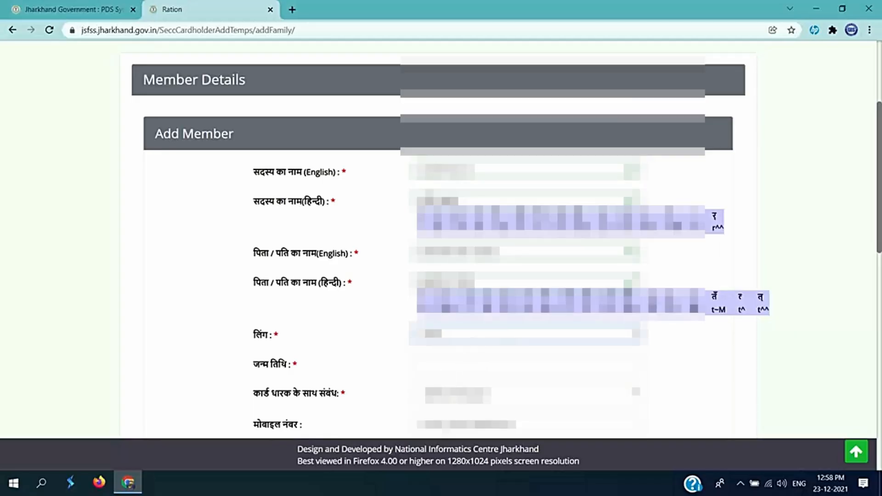
click(444, 366)
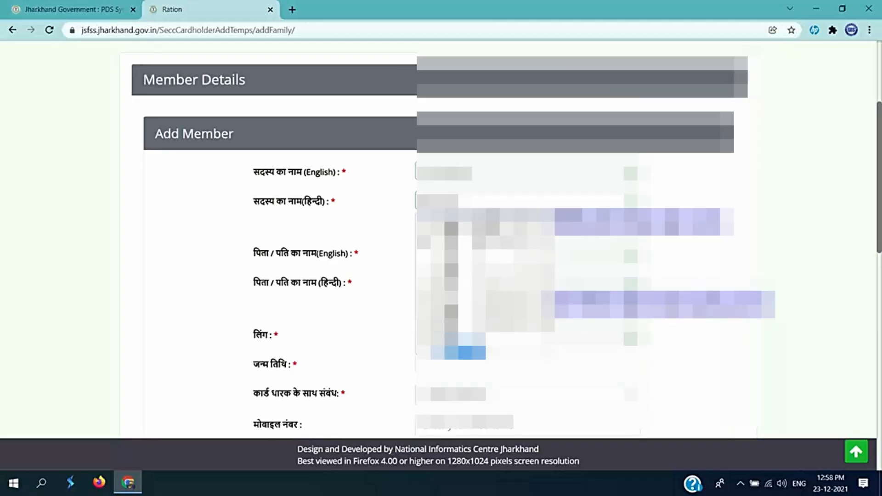
click(465, 351)
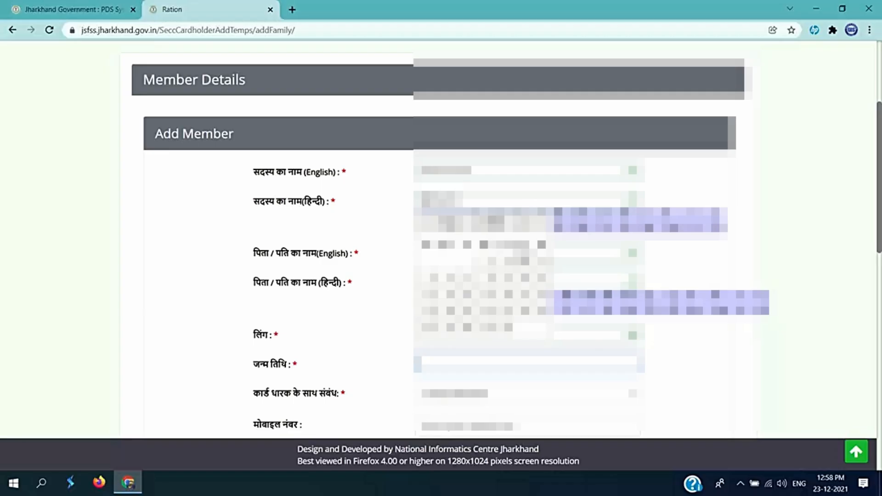
click(514, 224)
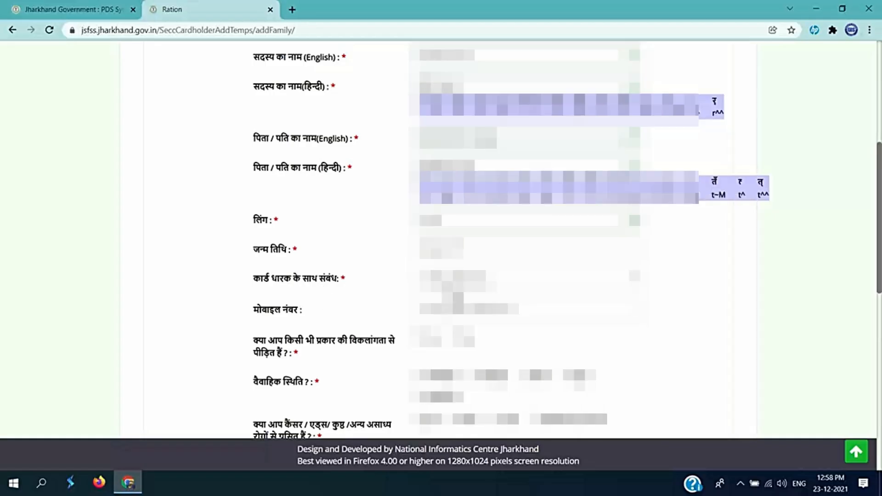
- Choose the member's relationship to the cardholder and fill in the member's mobile number
click(459, 278)
click(489, 96)
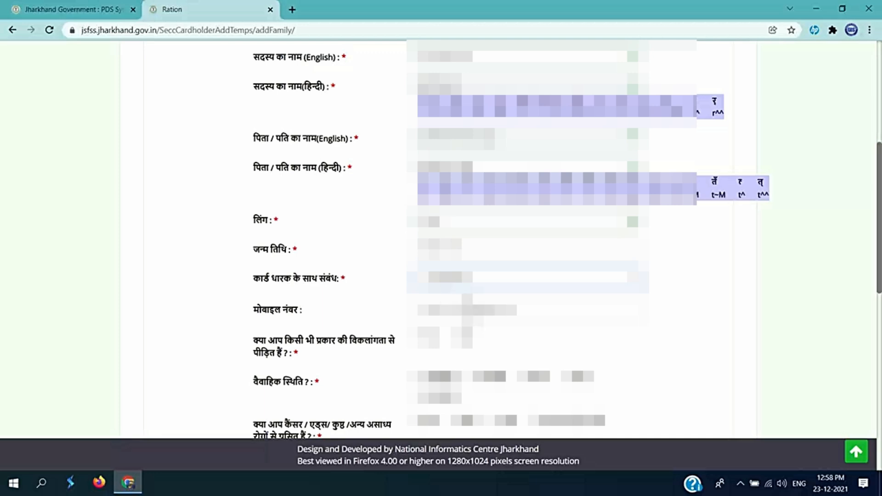
click(475, 312)
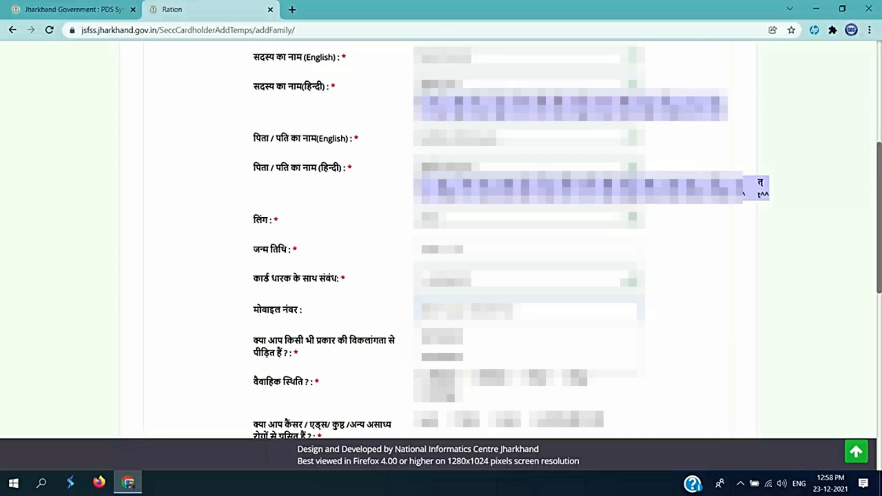
text(99)
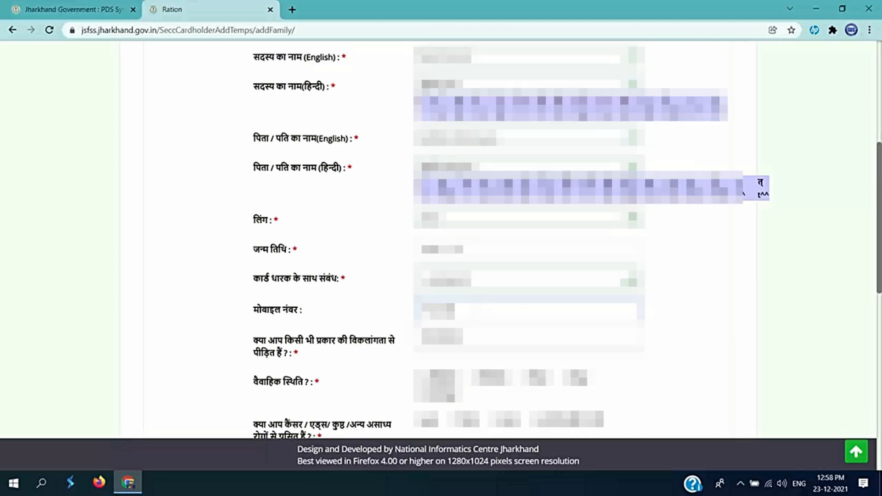
click(445, 343)
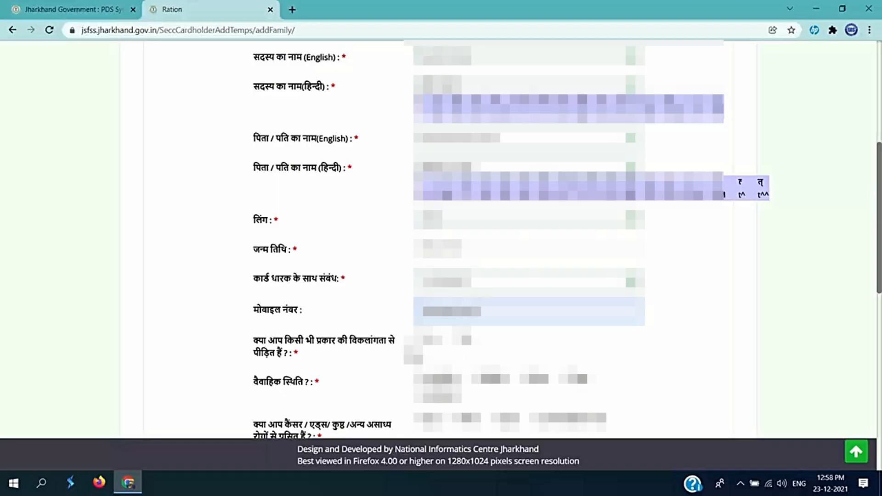
- Answer No to the member's disability question and select the marital status and serious-illness options
scroll(441, 239, down, 1)
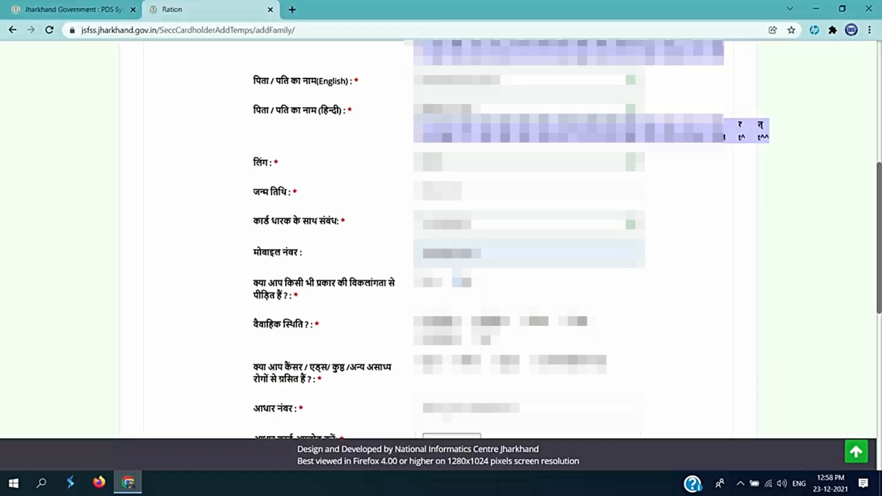
scroll(483, 331, down, 1)
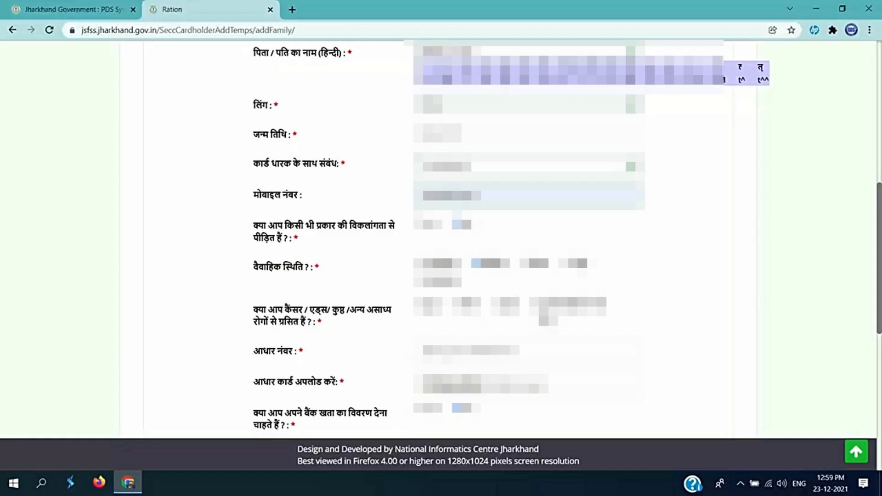
scroll(544, 316, down, 3)
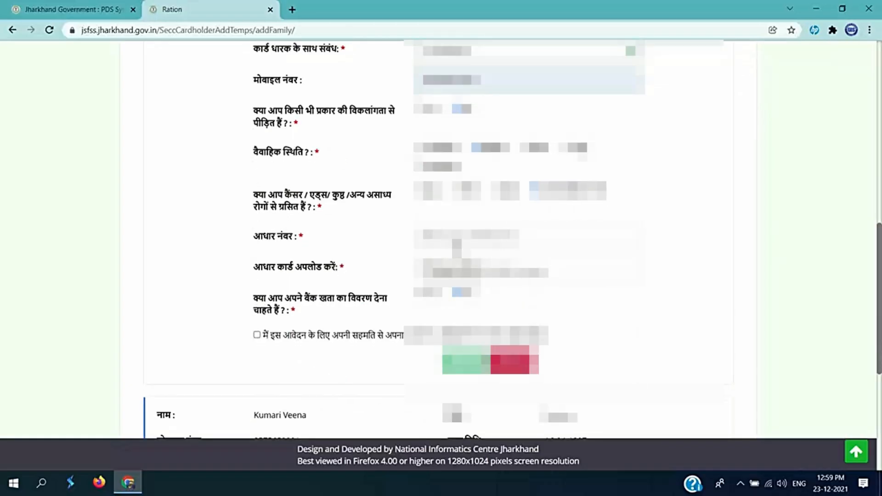
- Enter the member's Aadhaar number and attach 0001.jpg from the Desktop as the Aadhaar card
click(456, 244)
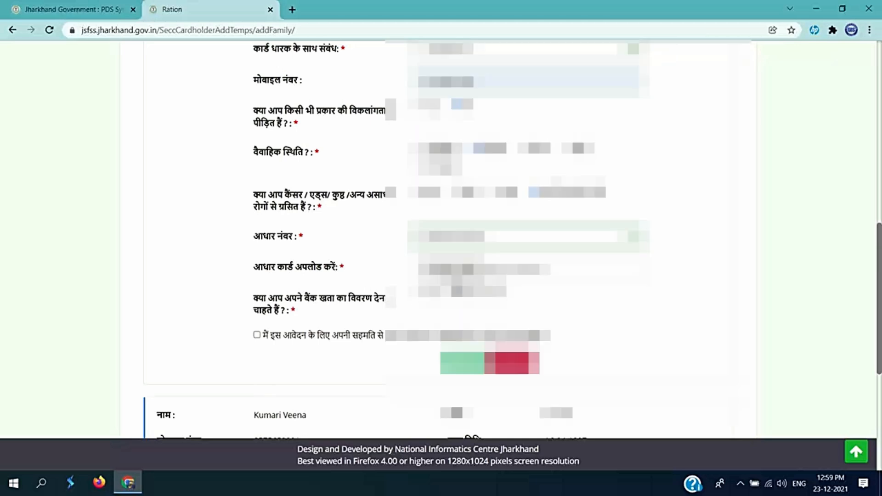
click(449, 270)
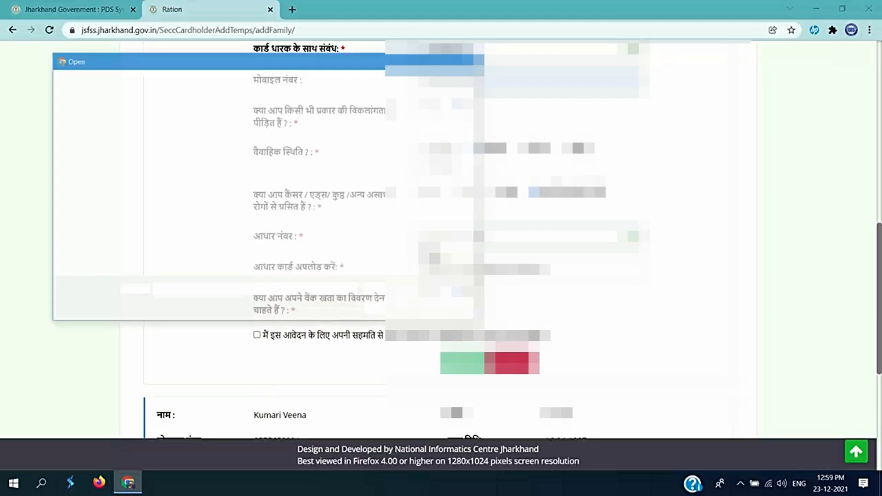
click(305, 147)
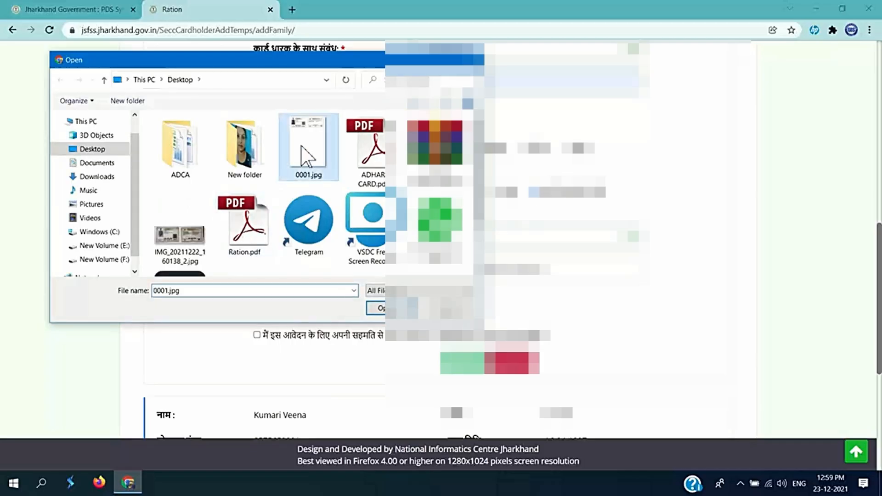
scroll(336, 188, down, 1)
scroll(338, 190, up, 1)
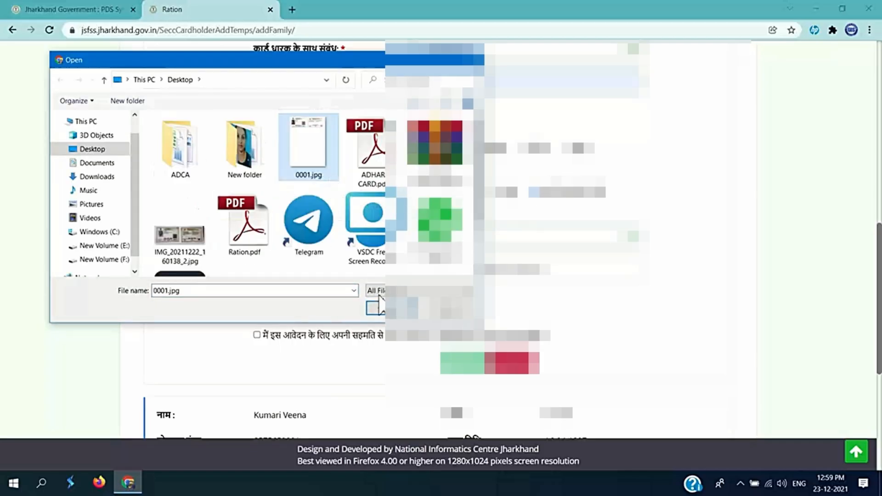
click(379, 307)
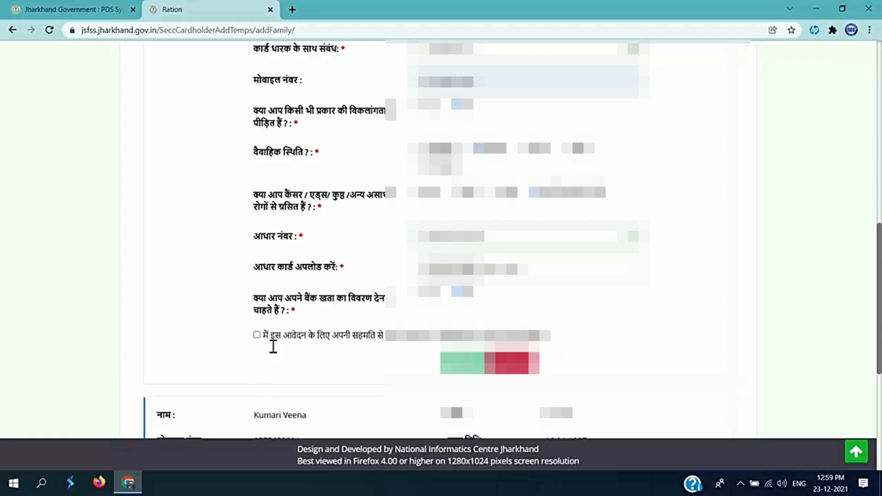
- Give the consent declaration (सहमति) for the new member and try to save the member's entry
click(256, 335)
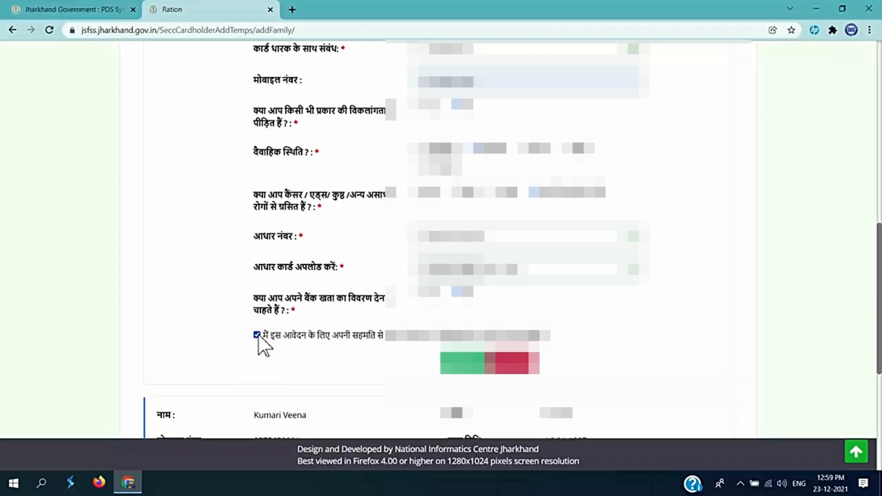
click(257, 335)
click(258, 335)
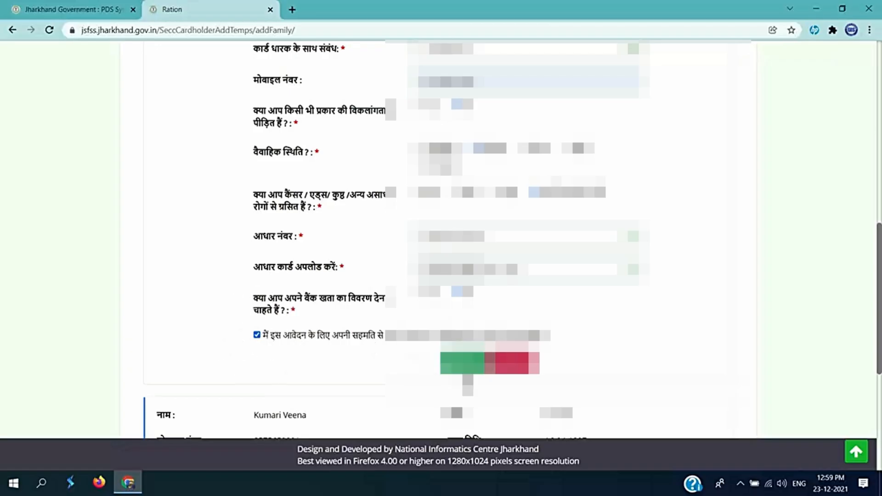
click(454, 368)
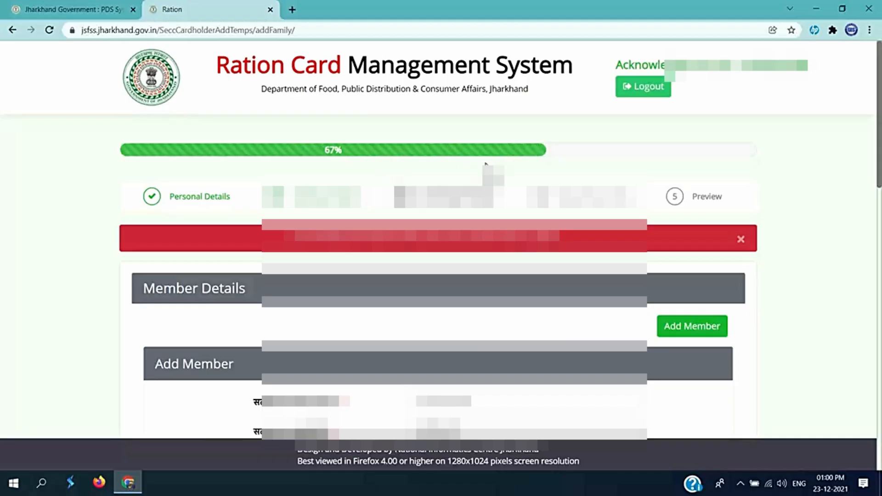
- Close the new member form, save the Add Family Member stage as a draft and continue to Upload Documents
scroll(444, 124, down, 1)
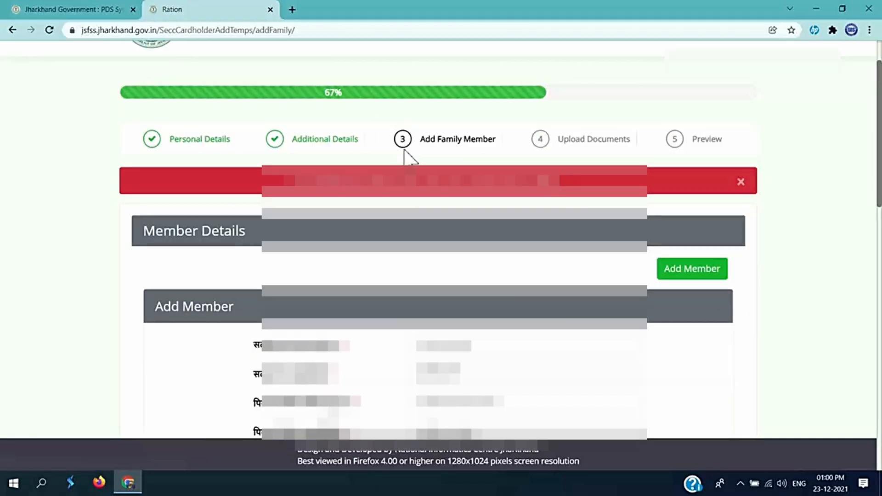
scroll(420, 175, down, 4)
scroll(441, 239, down, 5)
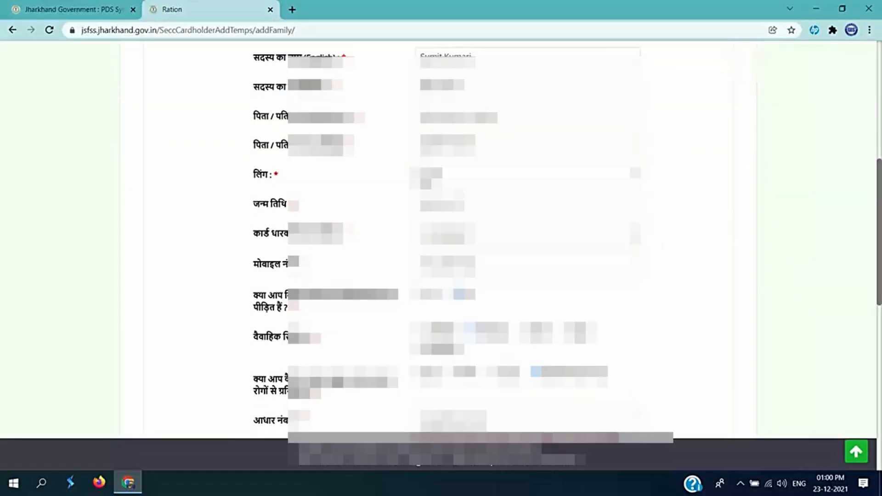
scroll(478, 370, down, 5)
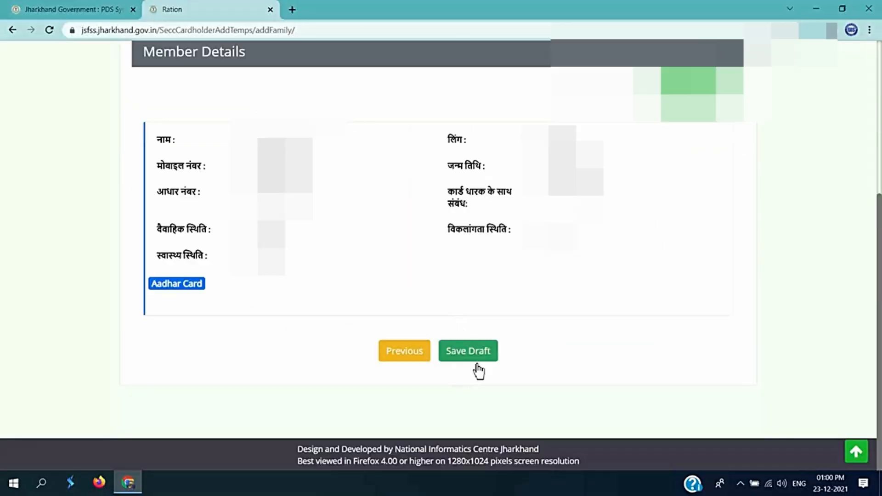
scroll(439, 205, down, 1)
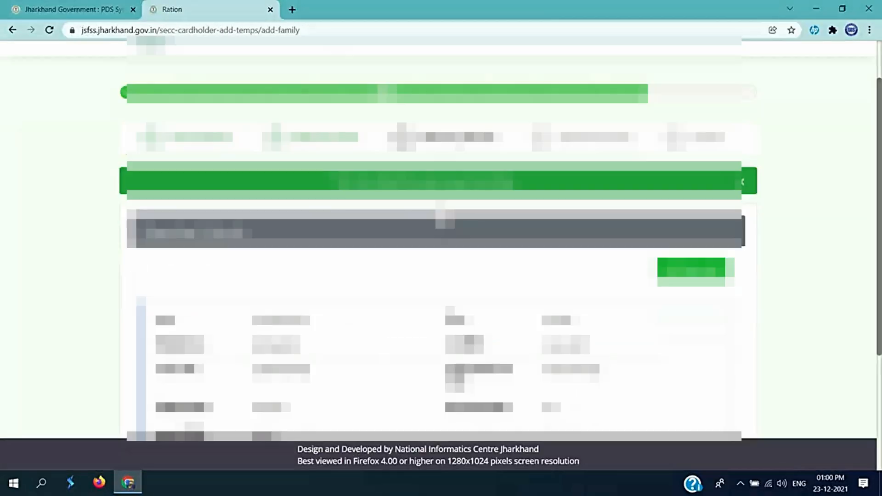
scroll(440, 206, down, 2)
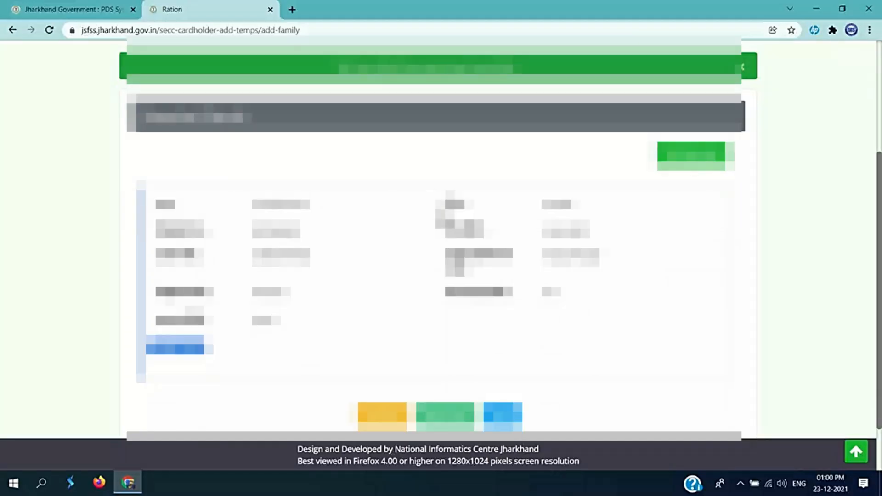
click(512, 415)
- Save the Upload Documents stage as a draft without attaching documents and continue to the Preview stage
scroll(478, 286, down, 1)
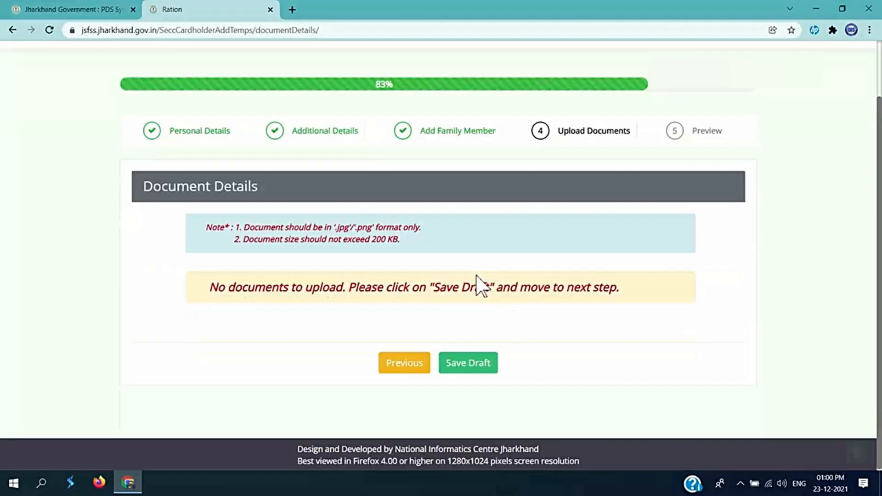
click(488, 379)
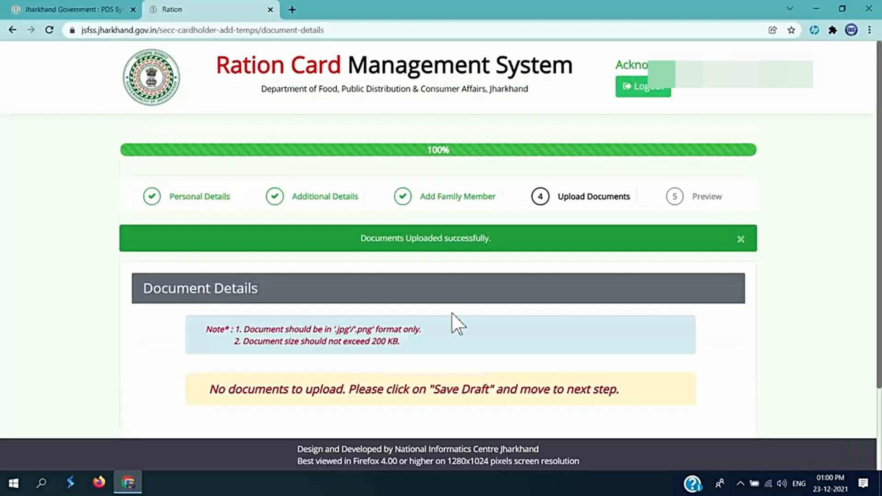
scroll(461, 322, down, 2)
click(505, 367)
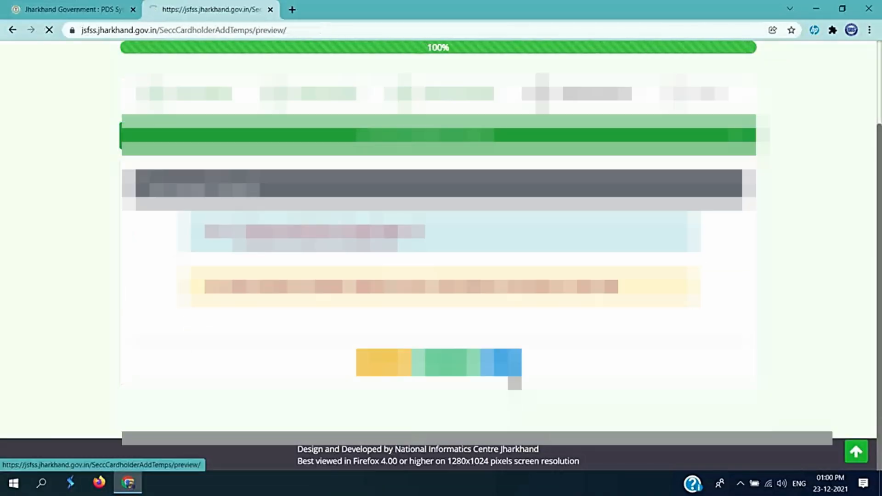